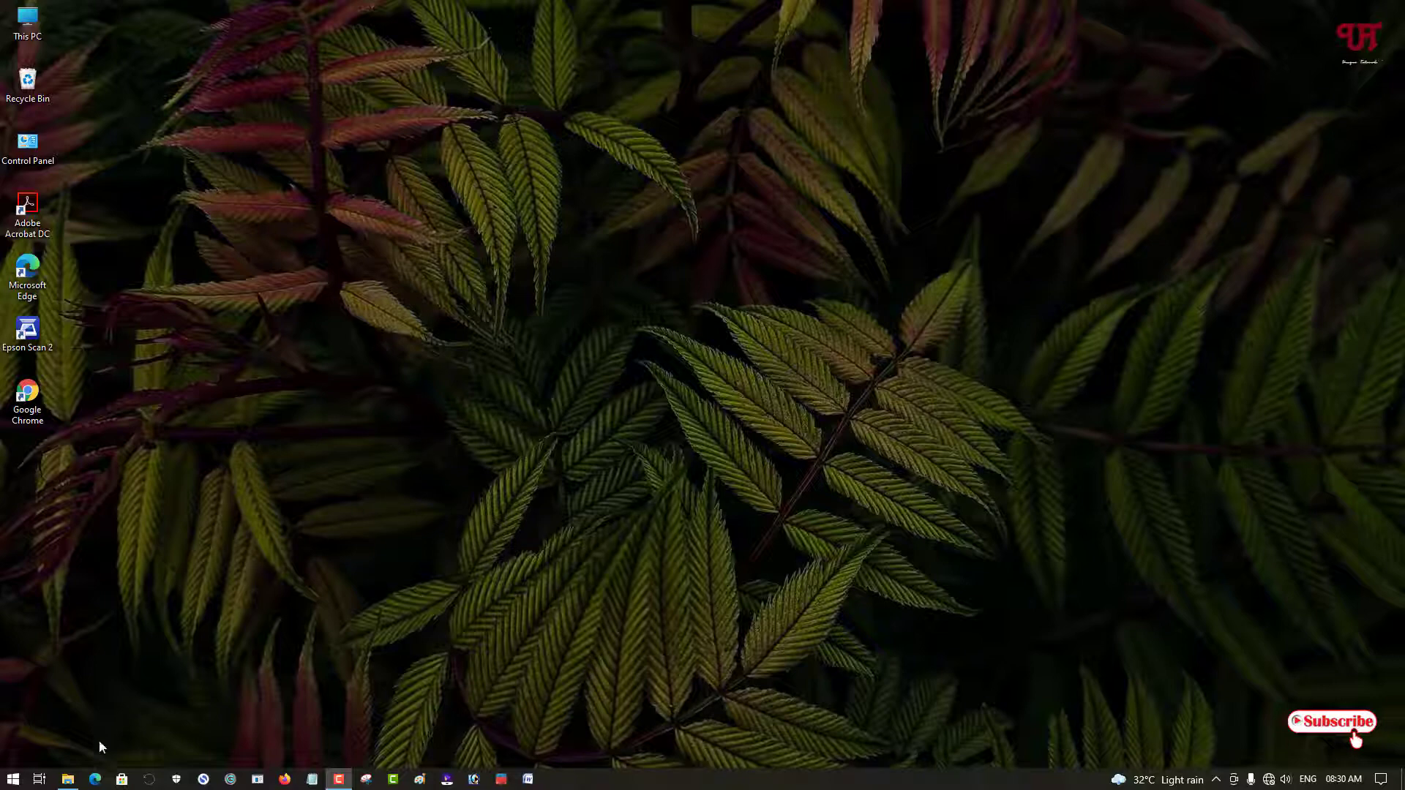
Try opening sample1.epub directly from its folder, then dismiss the app chooser
{"action": "left_click", "coordinate": [68, 780]}
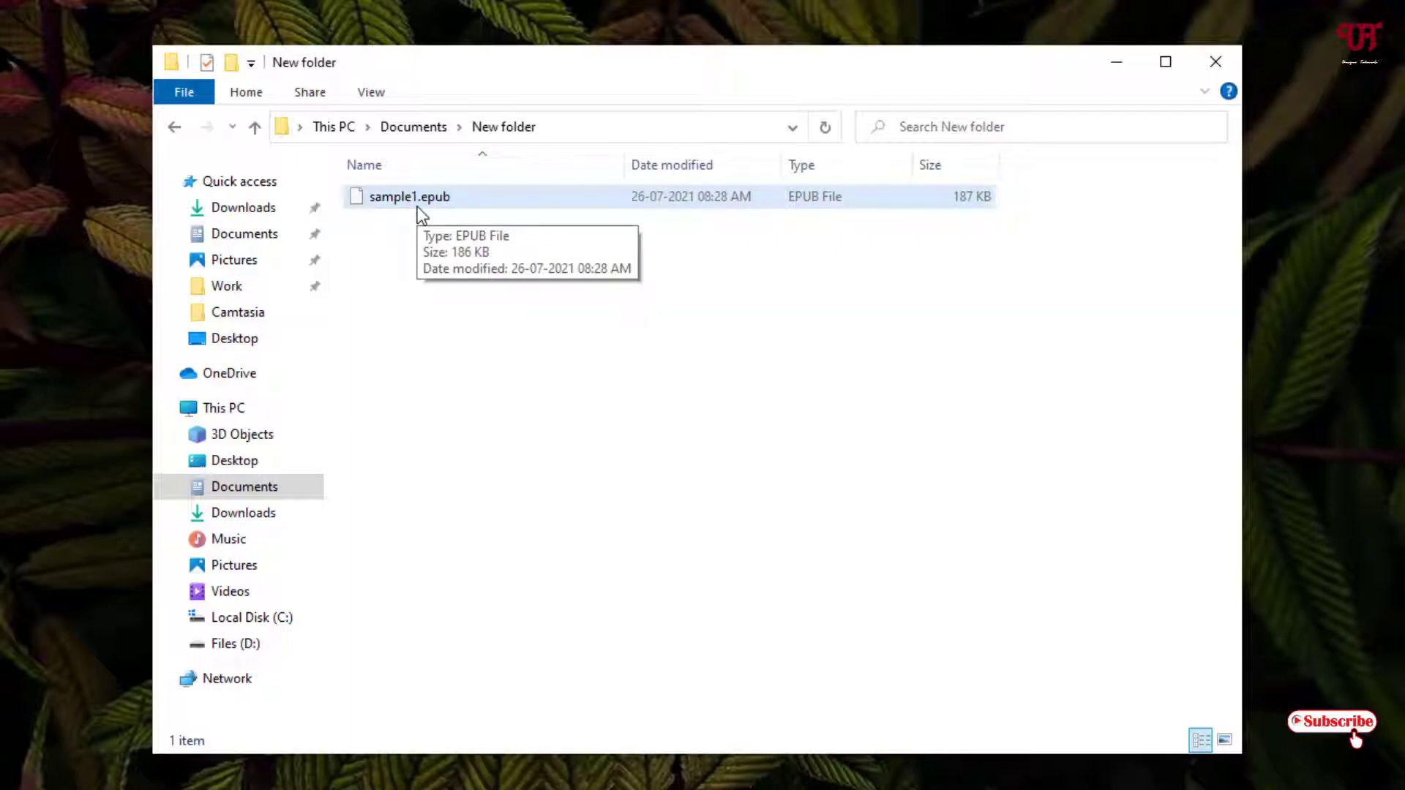
{"action": "left_click", "coordinate": [418, 207]}
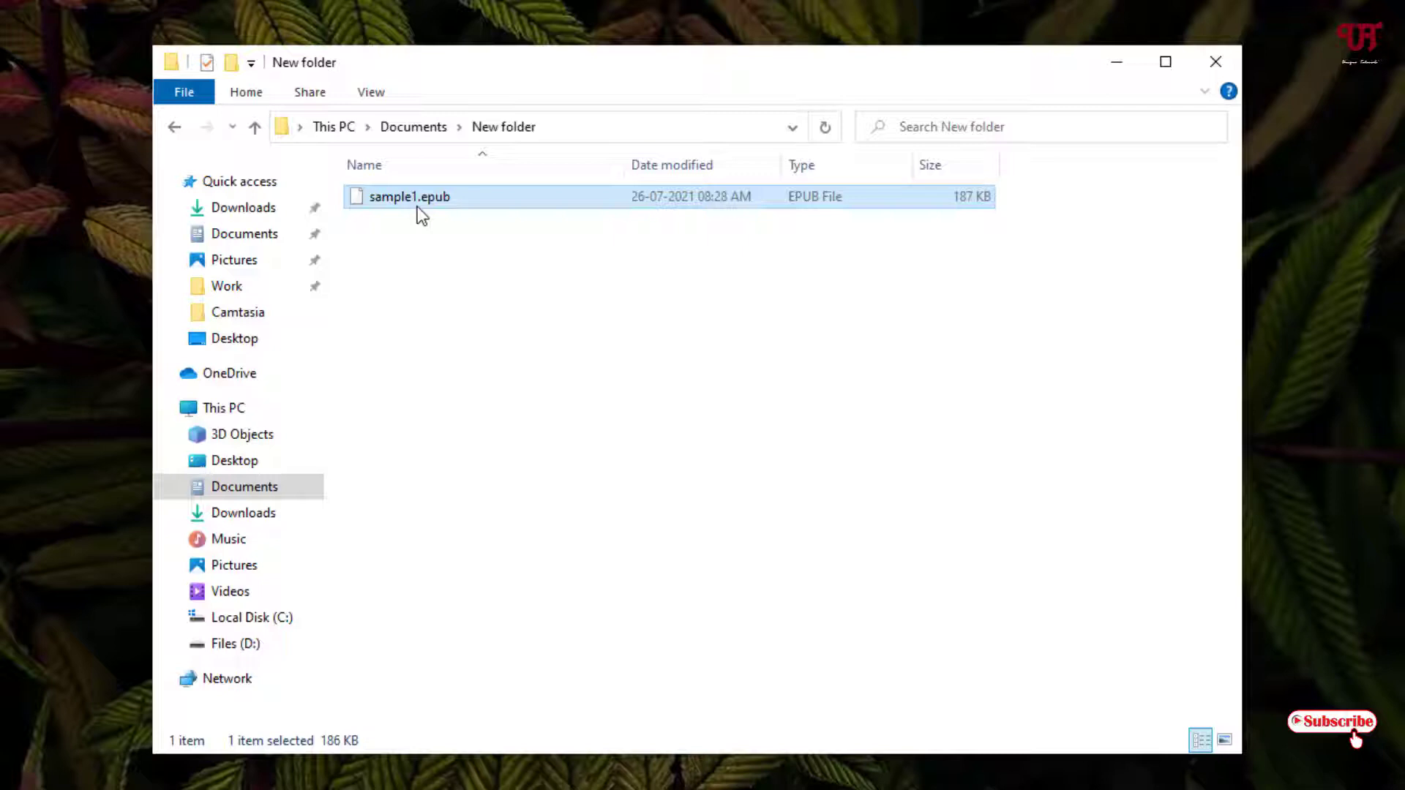
{"action": "double_click", "coordinate": [417, 206]}
{"action": "left_click", "coordinate": [474, 227]}
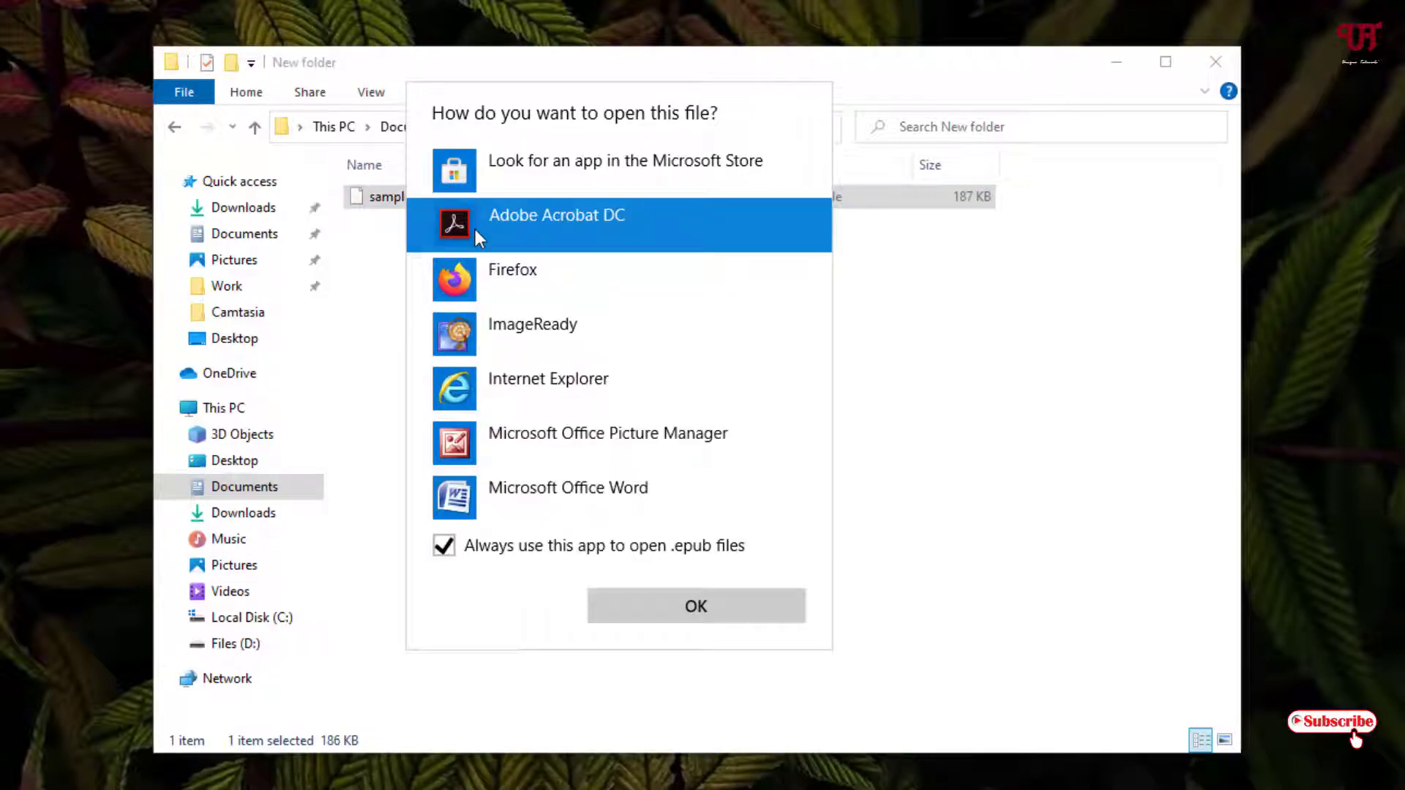
{"action": "key", "text": "Return"}
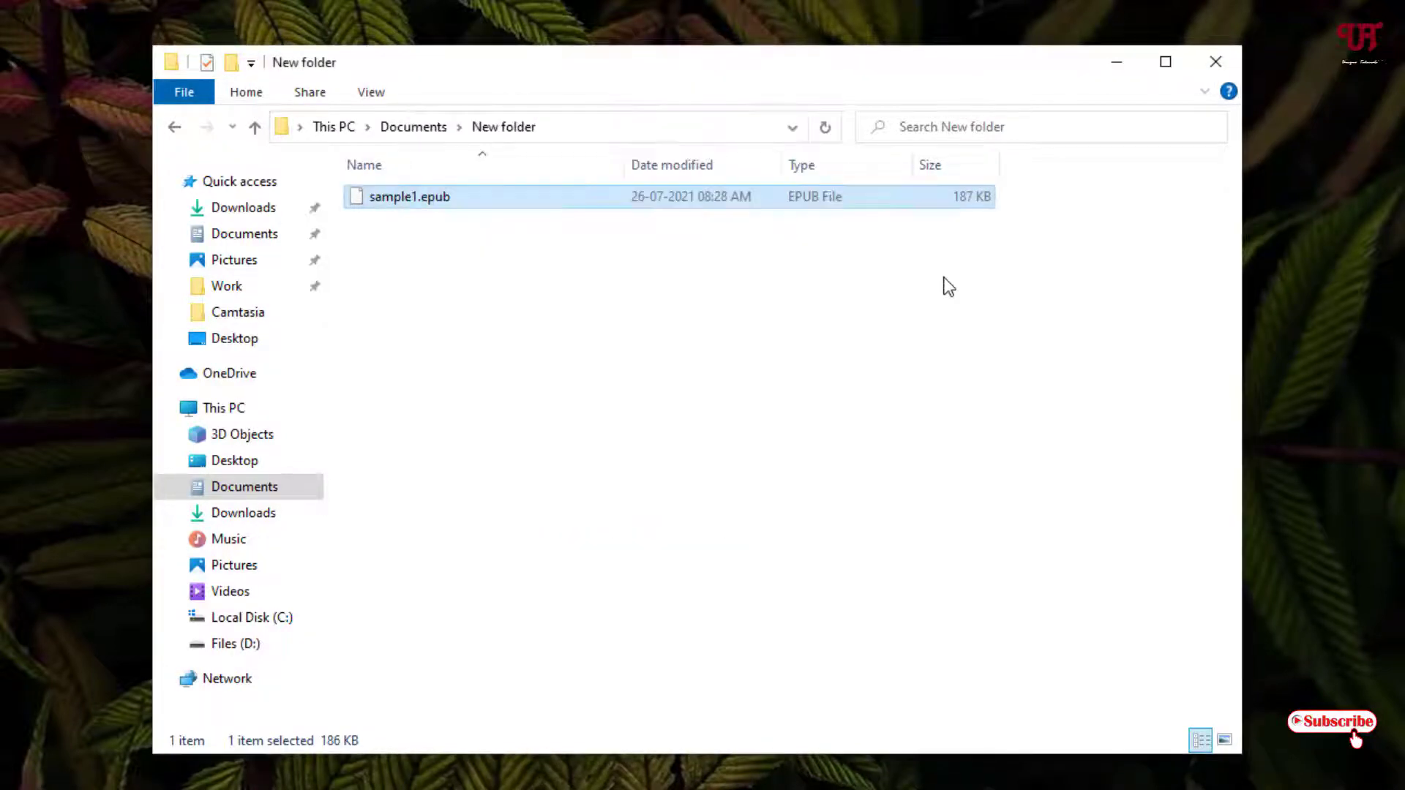
Open sample1.epub with Notepad just once, leaving 'Always use this app' unchecked
{"action": "right_click", "coordinate": [409, 197]}
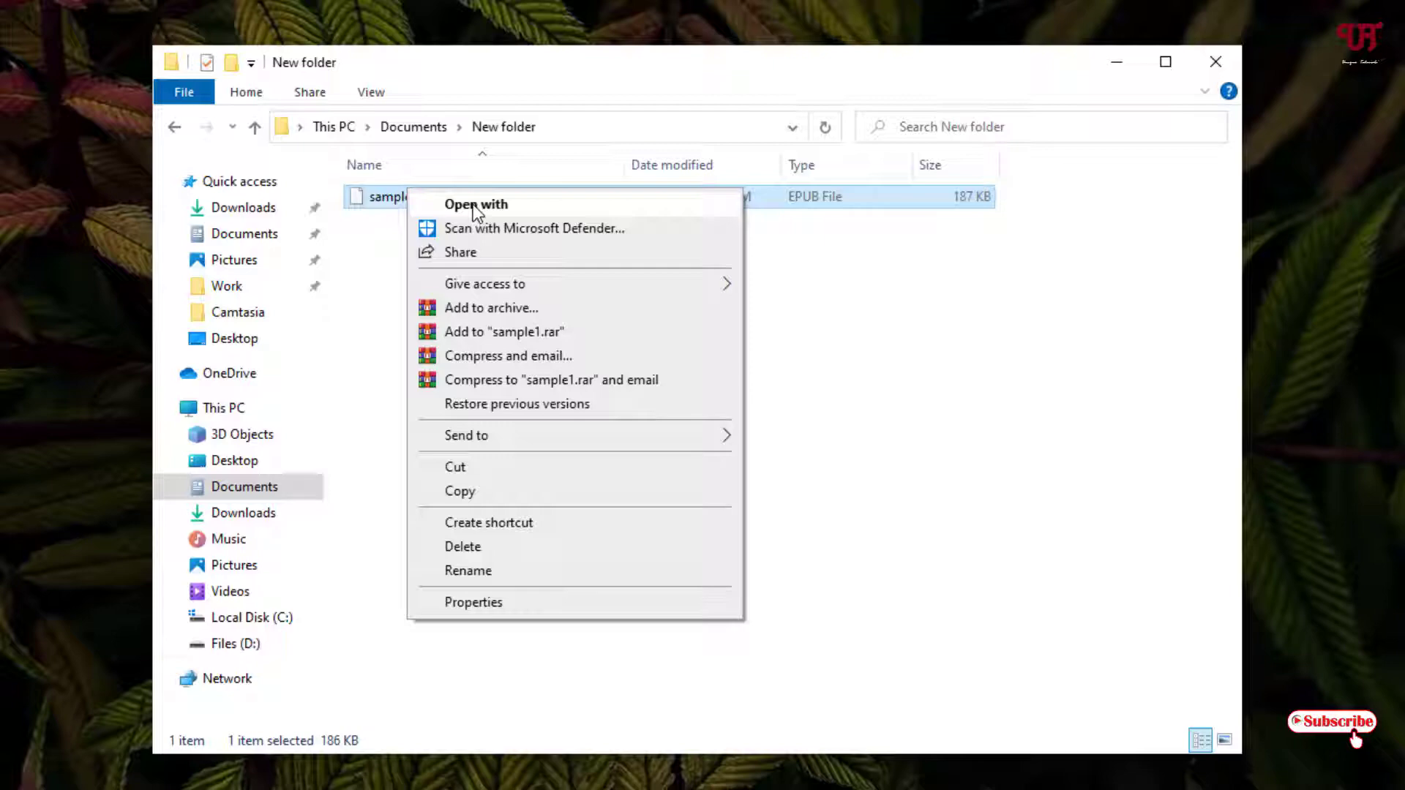
{"action": "left_click", "coordinate": [508, 208]}
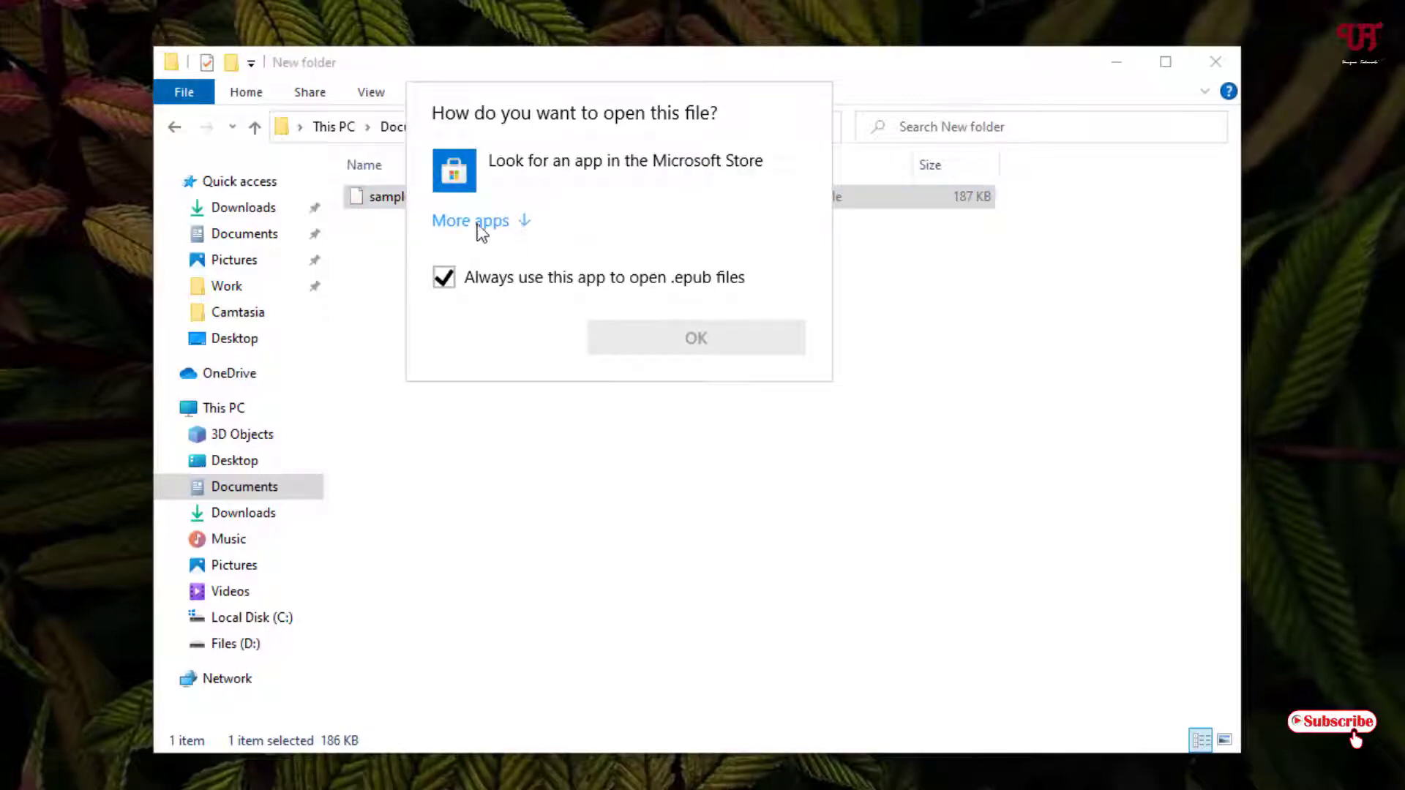
{"action": "left_click", "coordinate": [476, 224]}
{"action": "scroll", "coordinate": [561, 399], "scroll_direction": "down", "scroll_amount": 3}
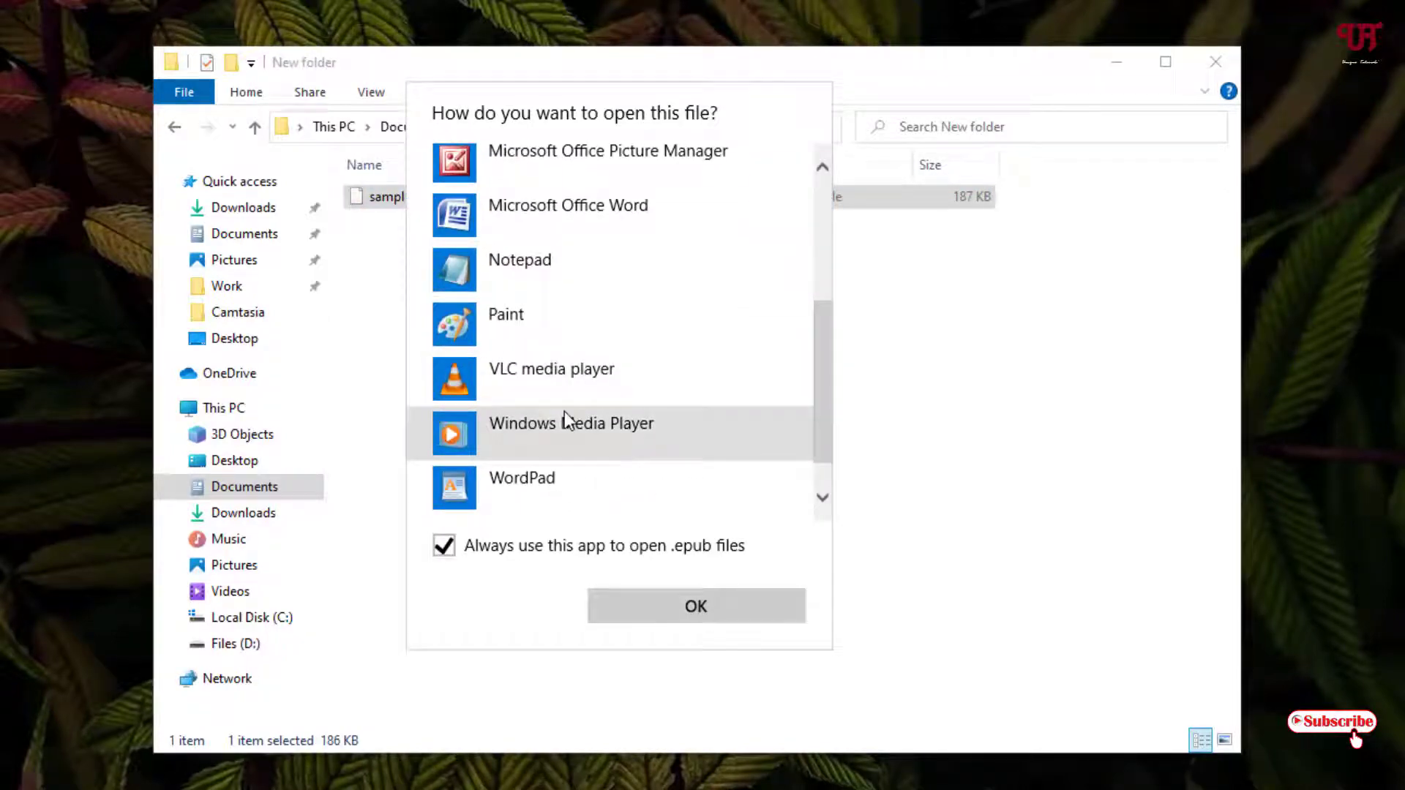
{"action": "scroll", "coordinate": [564, 413], "scroll_direction": "down", "scroll_amount": 1}
{"action": "left_click", "coordinate": [599, 211]}
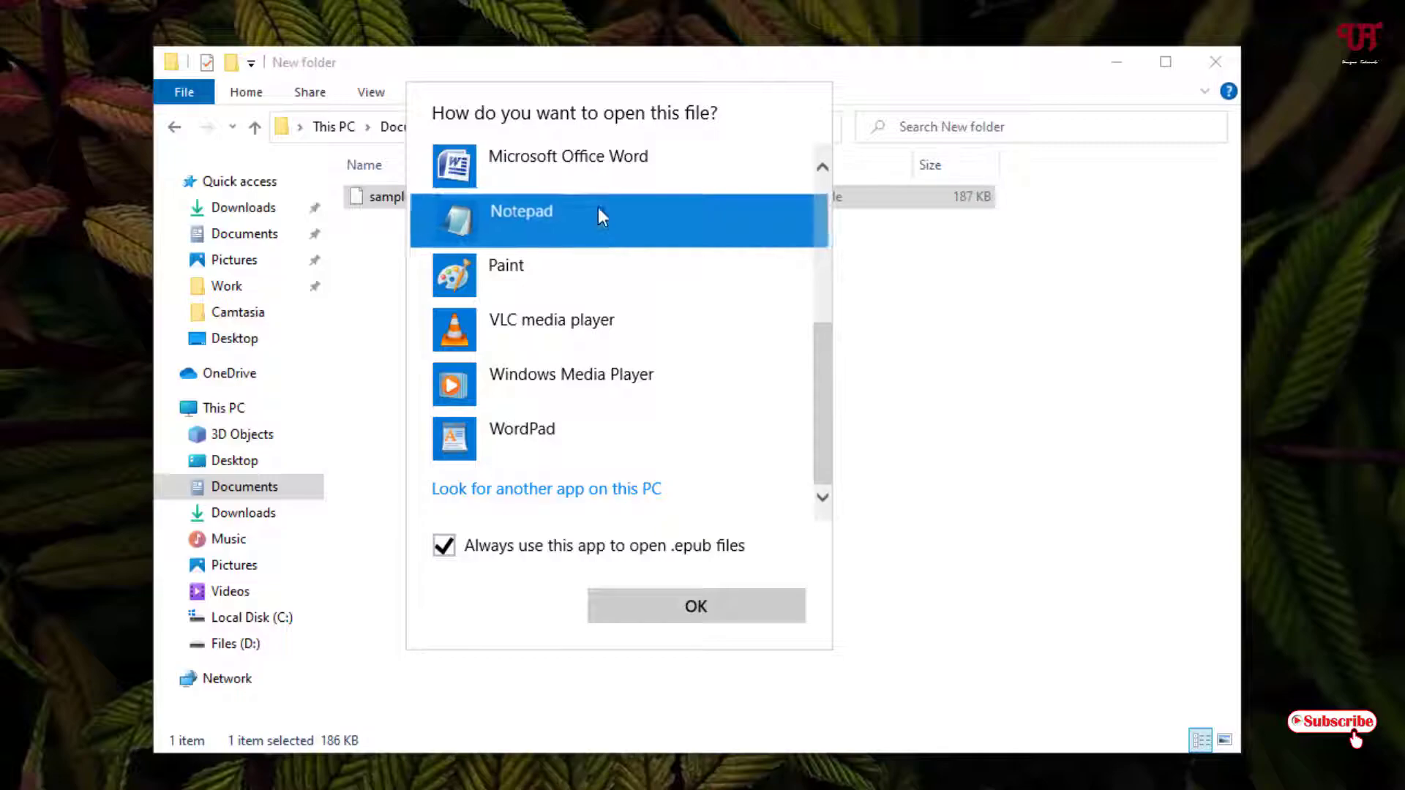
{"action": "left_click", "coordinate": [680, 550]}
Confirm Notepad, scroll through the garbled EPUB text, then close Notepad
{"action": "left_click", "coordinate": [677, 613]}
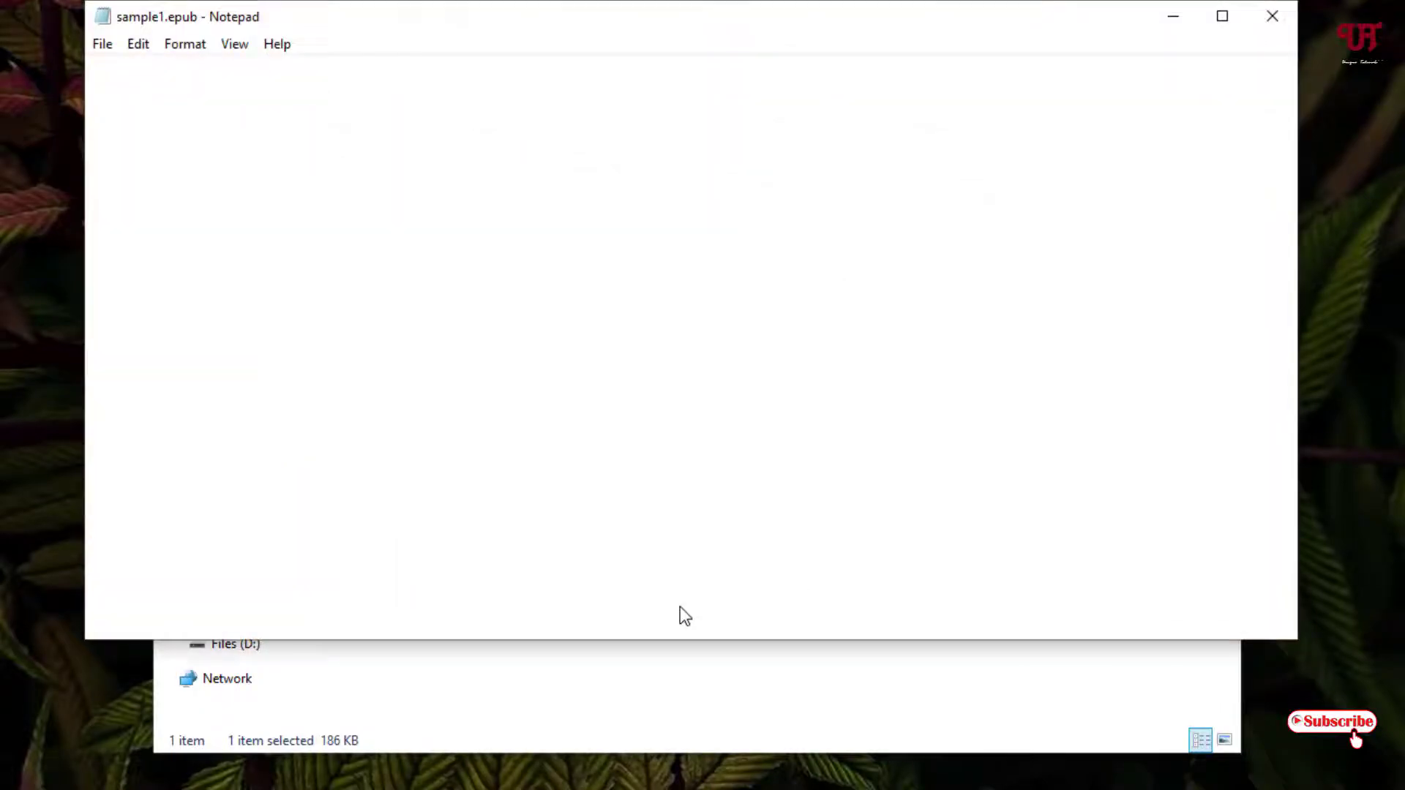
{"action": "scroll", "coordinate": [417, 301], "scroll_direction": "down", "scroll_amount": 5}
{"action": "scroll", "coordinate": [417, 302], "scroll_direction": "down", "scroll_amount": 5}
{"action": "scroll", "coordinate": [417, 301], "scroll_direction": "down", "scroll_amount": 5}
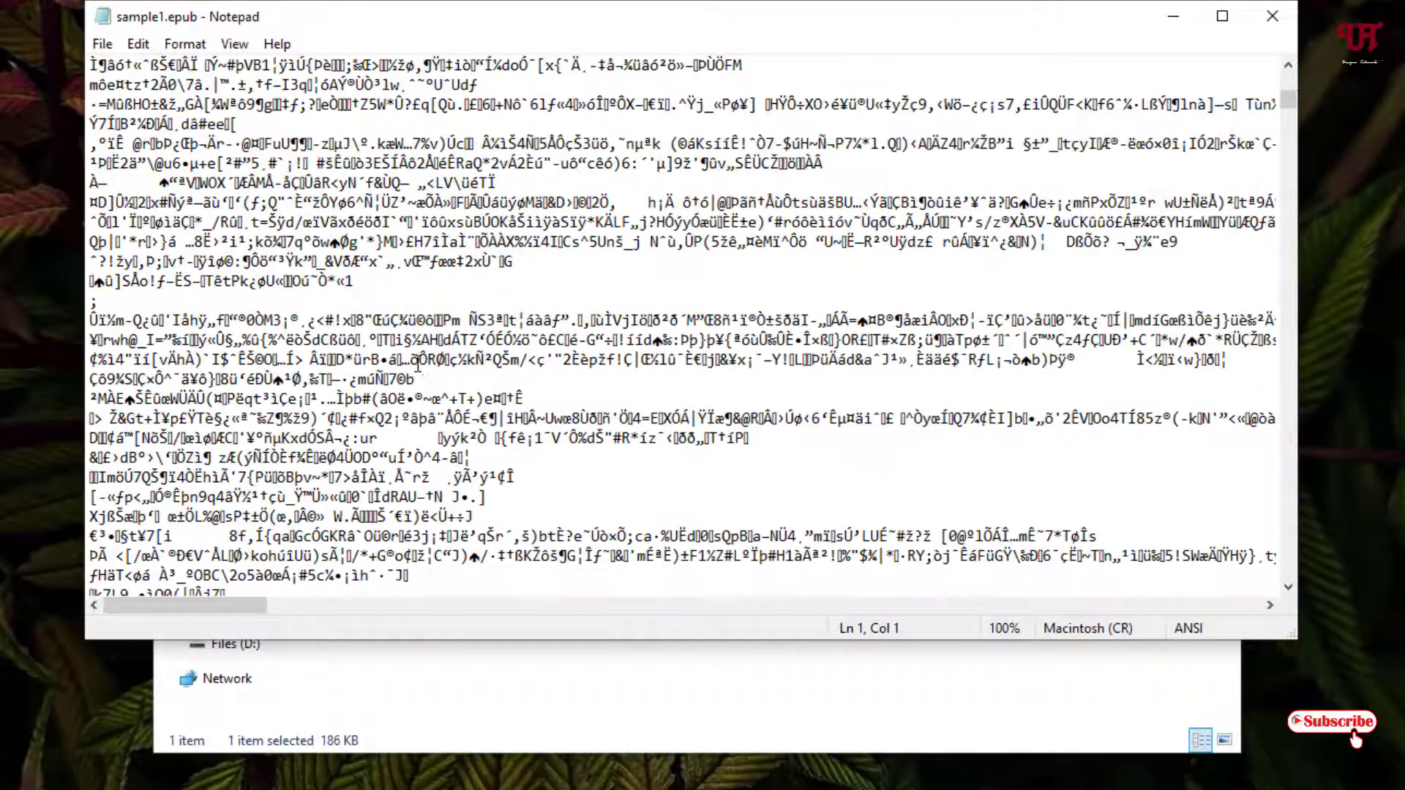
{"action": "scroll", "coordinate": [417, 364], "scroll_direction": "down", "scroll_amount": 5}
{"action": "scroll", "coordinate": [425, 369], "scroll_direction": "down", "scroll_amount": 5}
{"action": "scroll", "coordinate": [521, 433], "scroll_direction": "down", "scroll_amount": 5}
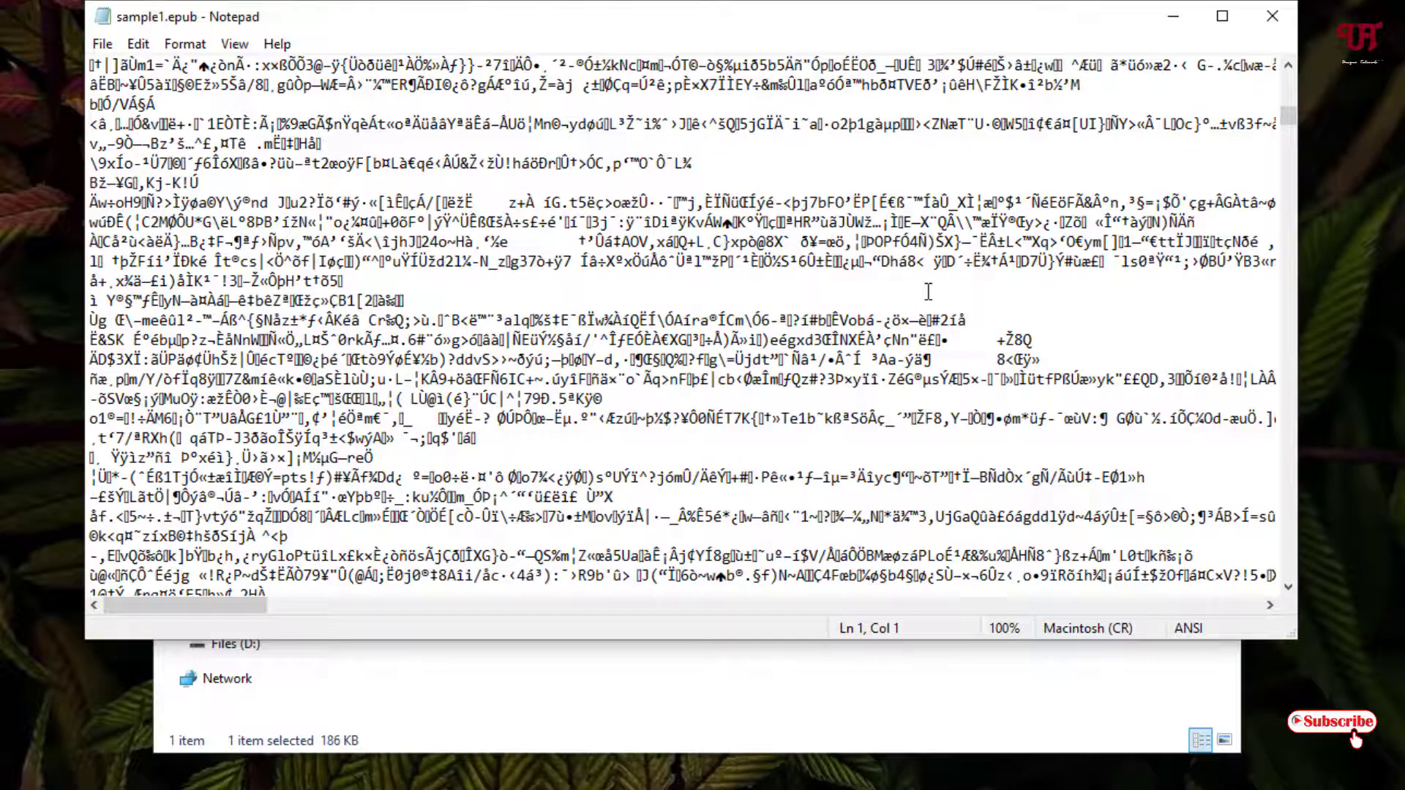
{"action": "left_click", "coordinate": [1289, 16]}
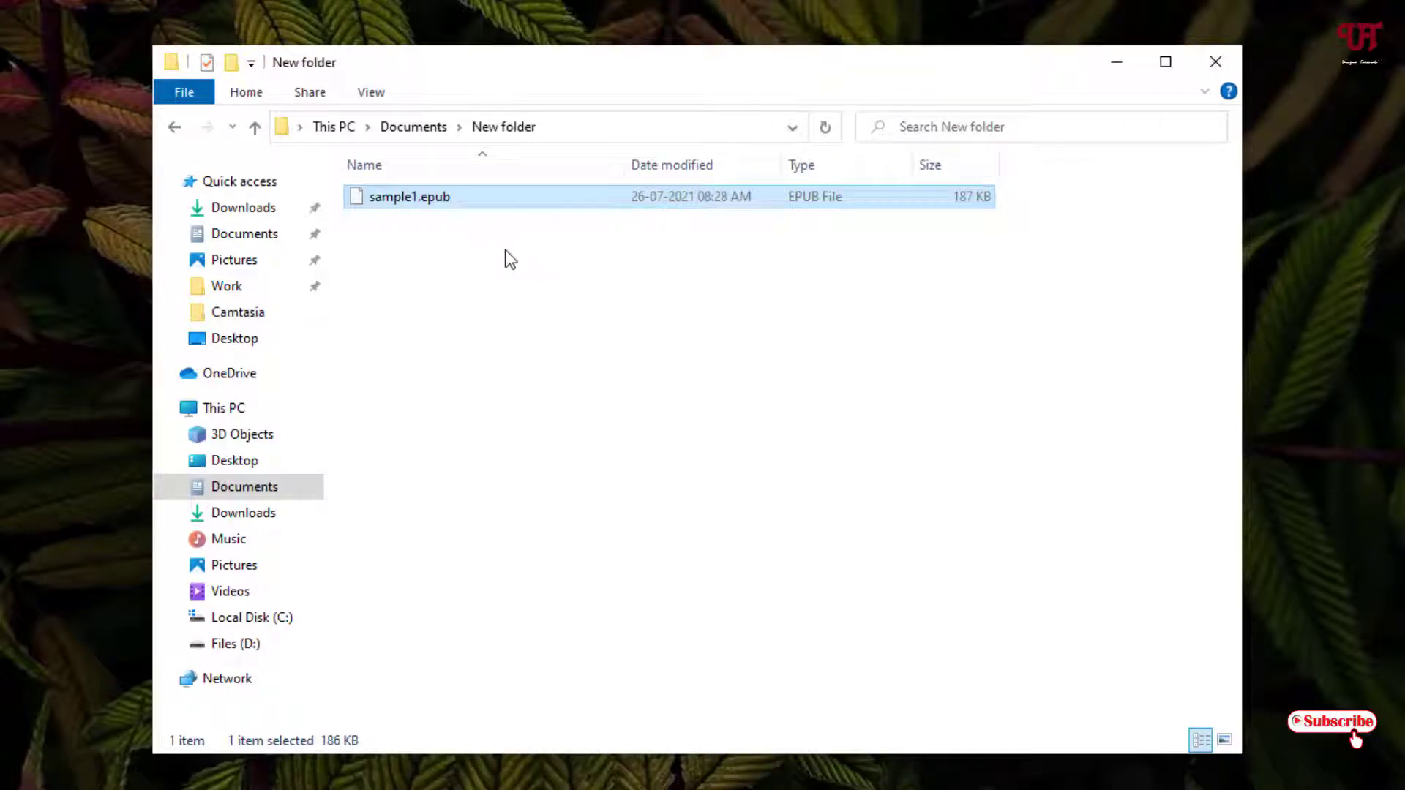
Rename sample1.epub to sample1.zip and accept the extension-change warning
{"action": "left_click", "coordinate": [423, 285]}
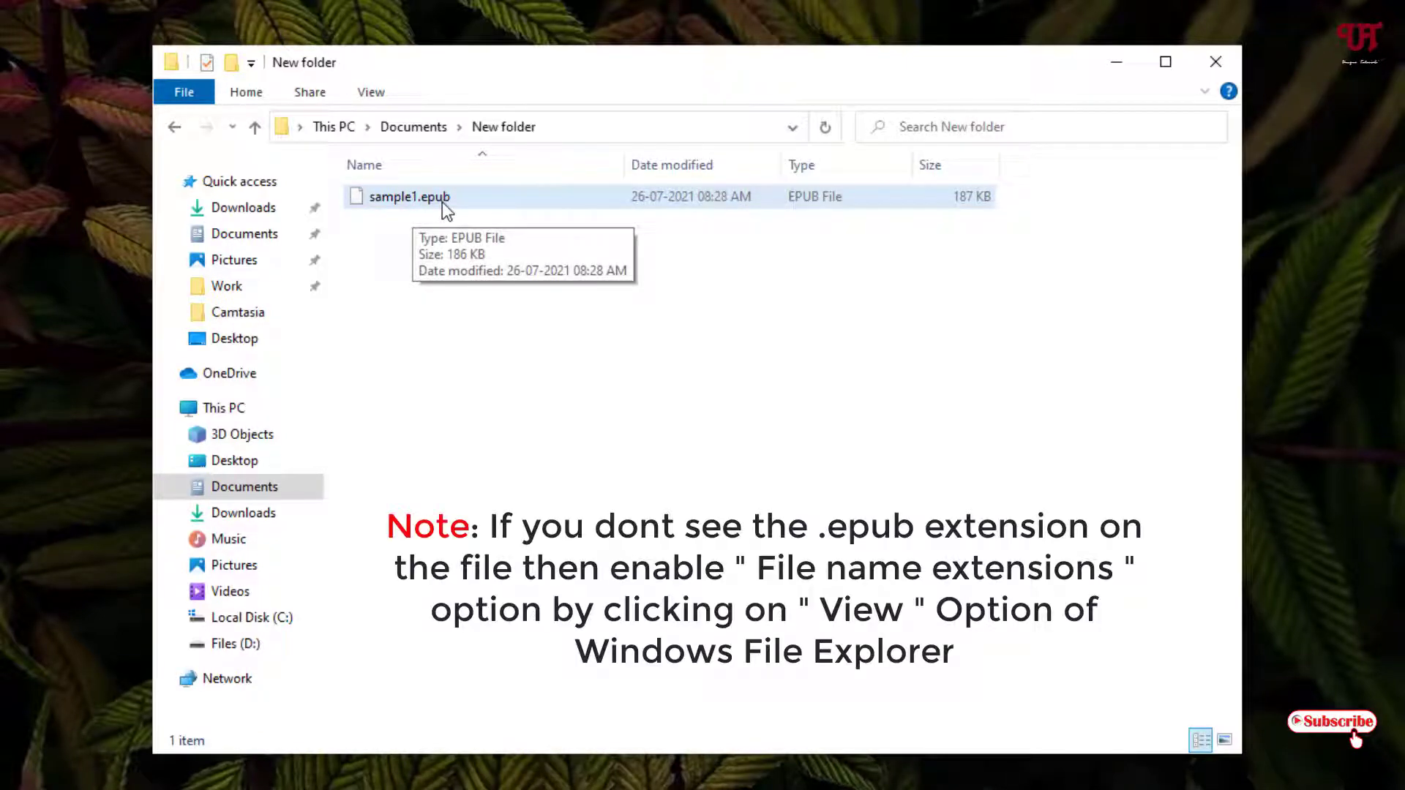
{"action": "right_click", "coordinate": [442, 202]}
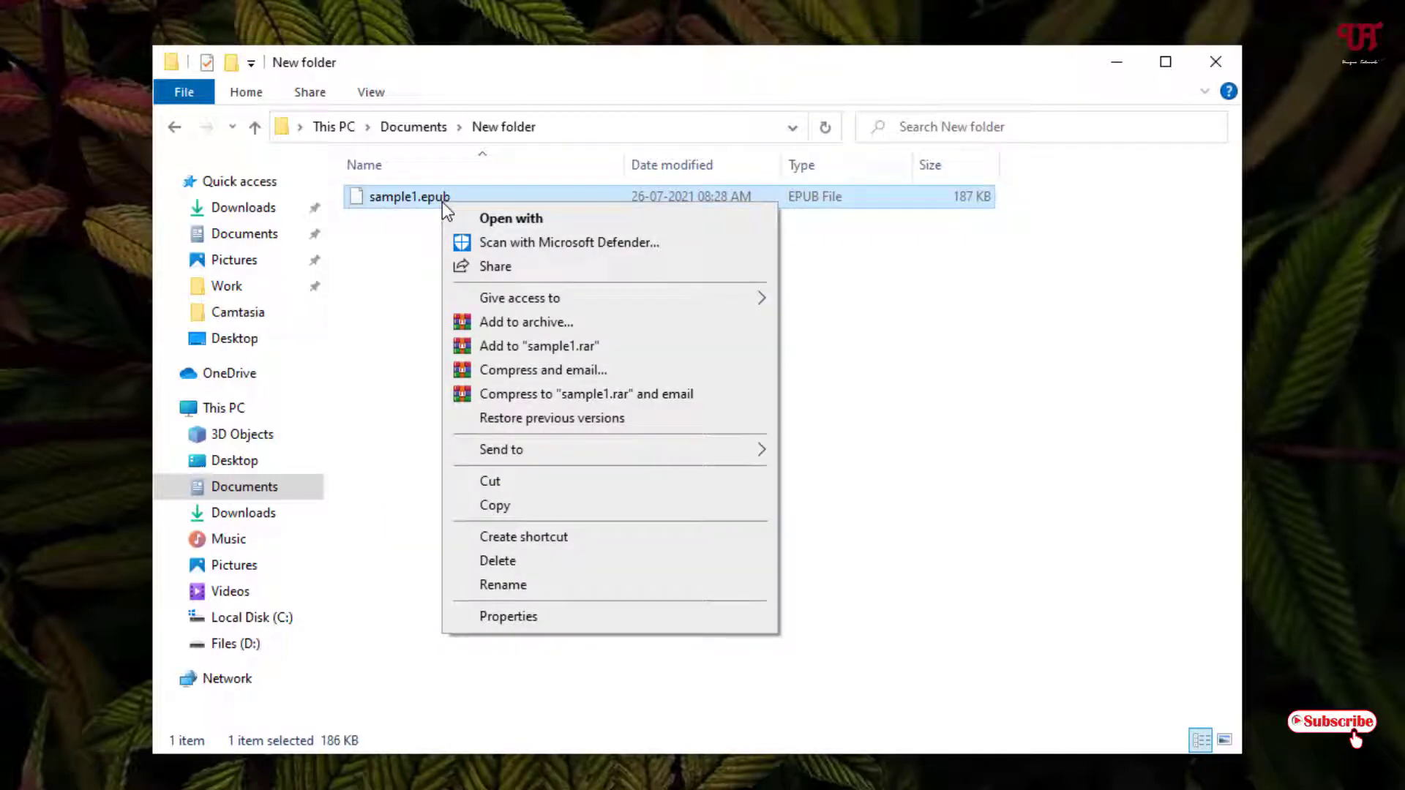
{"action": "left_click", "coordinate": [503, 584]}
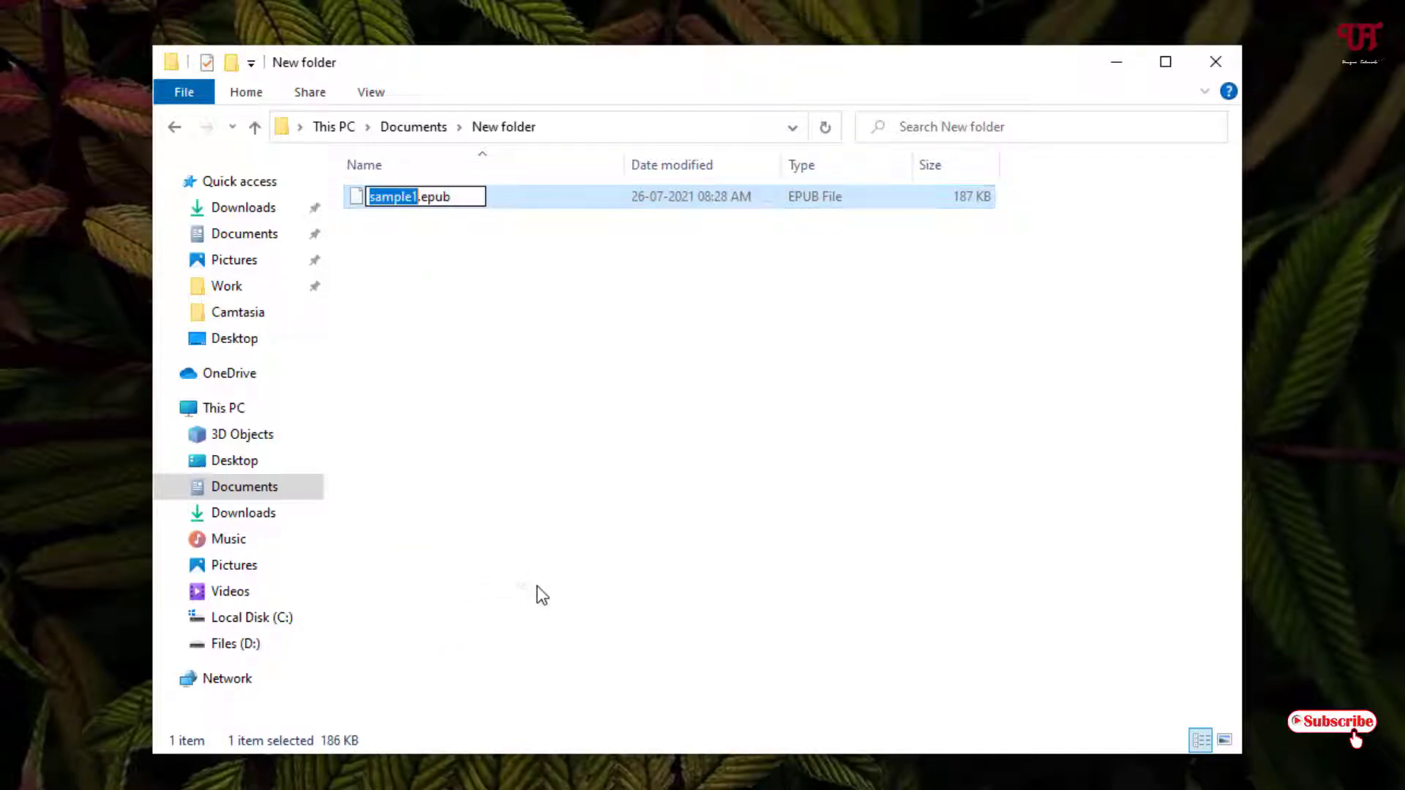
{"action": "left_click", "coordinate": [453, 197]}
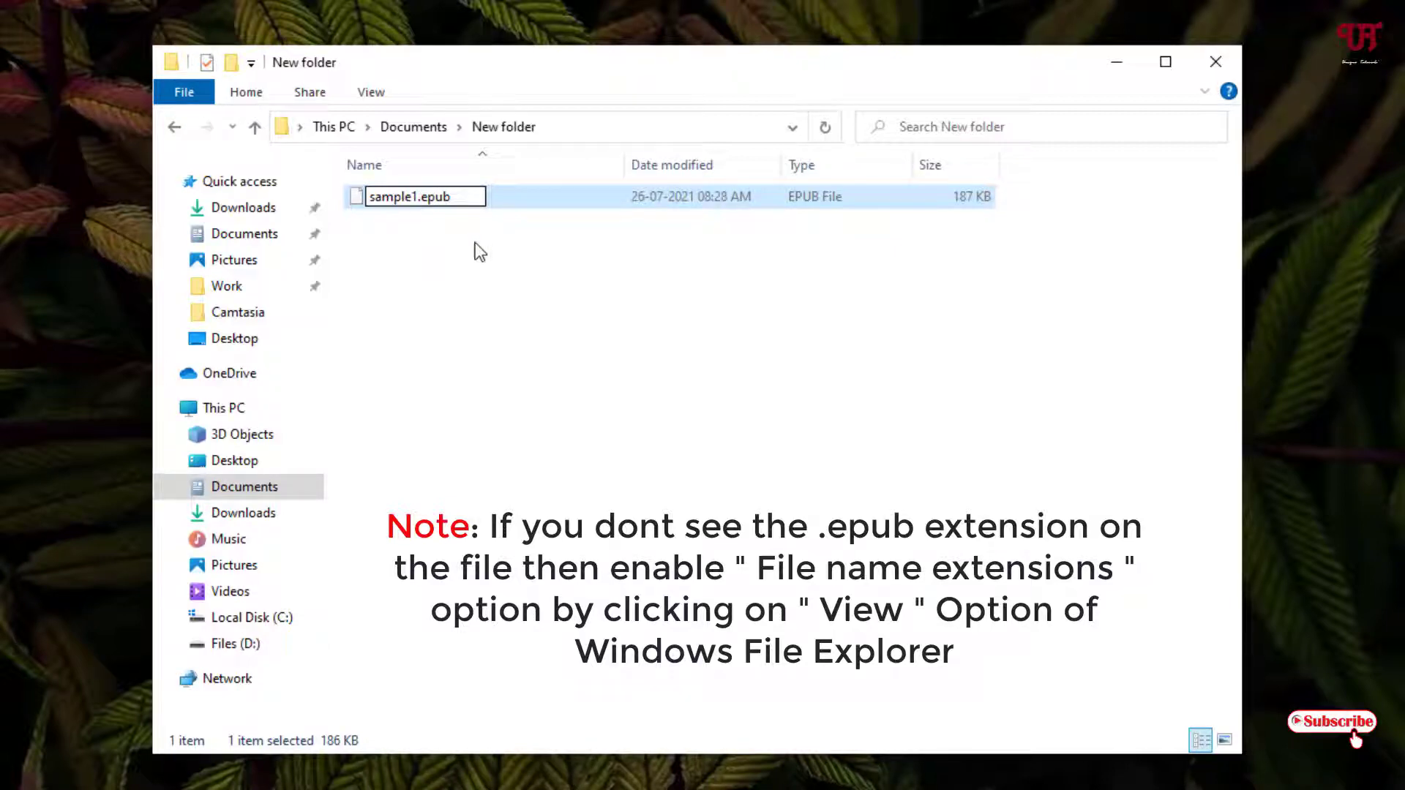
{"action": "key", "text": "BackSpace"}
{"action": "key", "text": "BackSpace"}
{"action": "key", "text": "BackSpace"}
{"action": "key", "text": "BackSpace"}
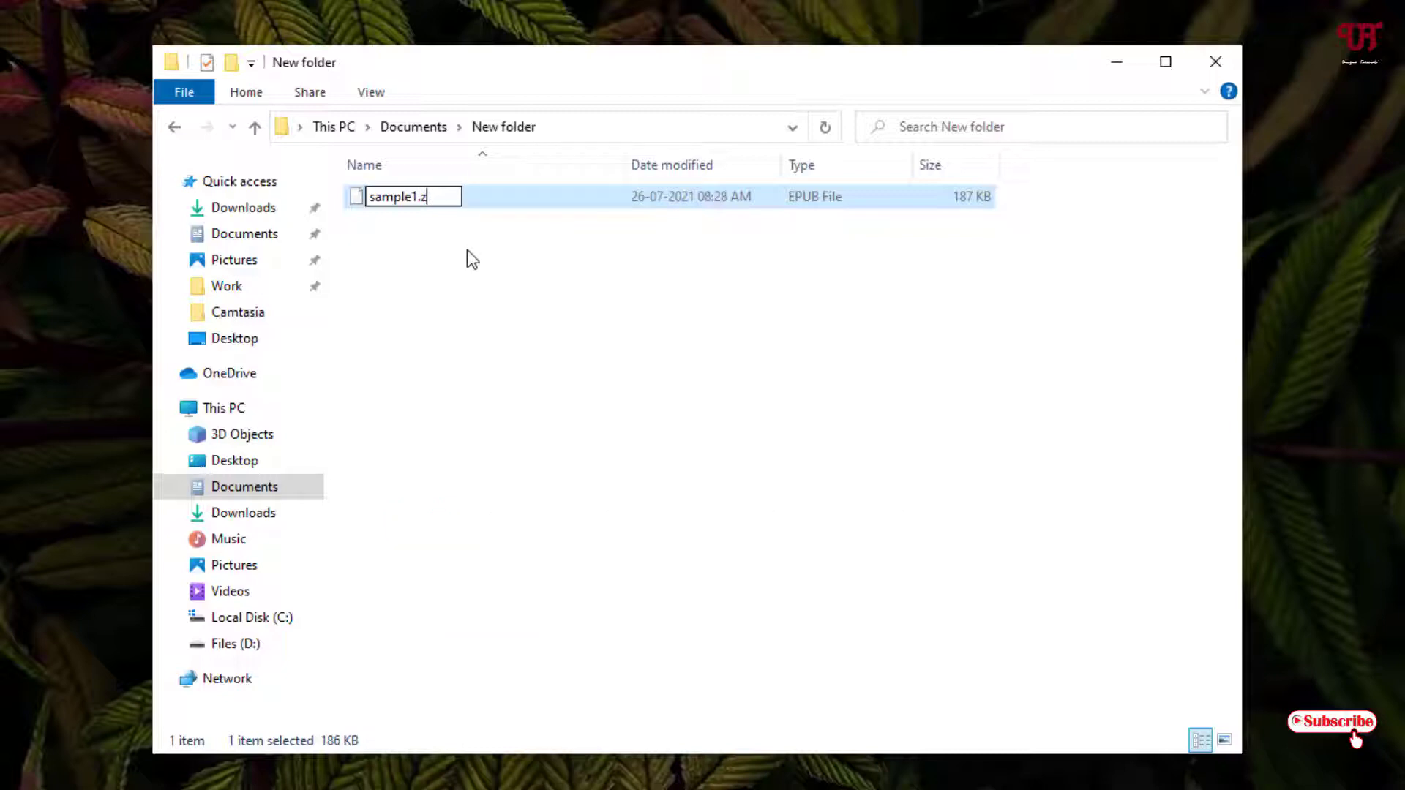
{"action": "type", "text": "zip"}
{"action": "left_click", "coordinate": [439, 241]}
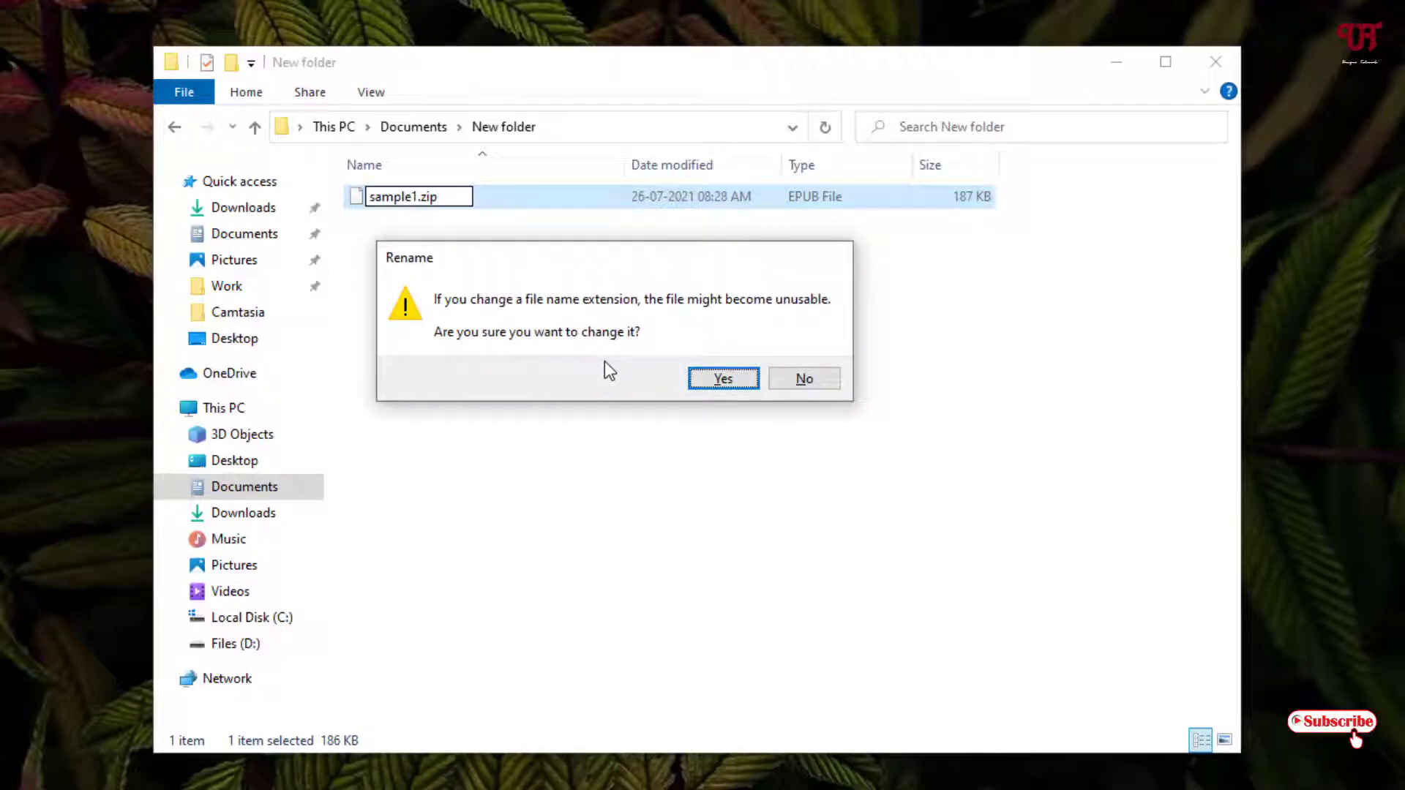
{"action": "left_click", "coordinate": [724, 380]}
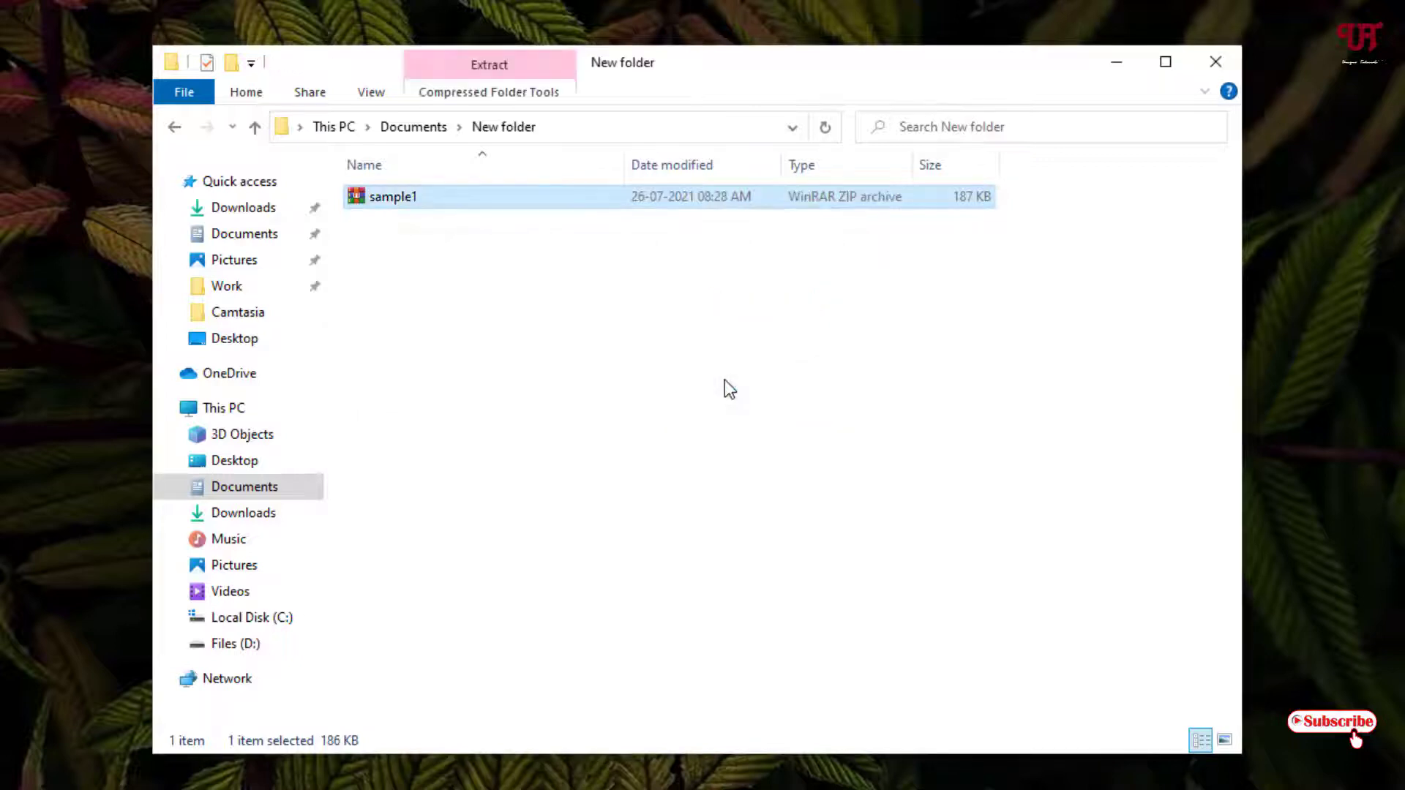
Open sample1.zip in WinRAR, extract it to the suggested sample1 folder, and close WinRAR
{"action": "double_click", "coordinate": [407, 201]}
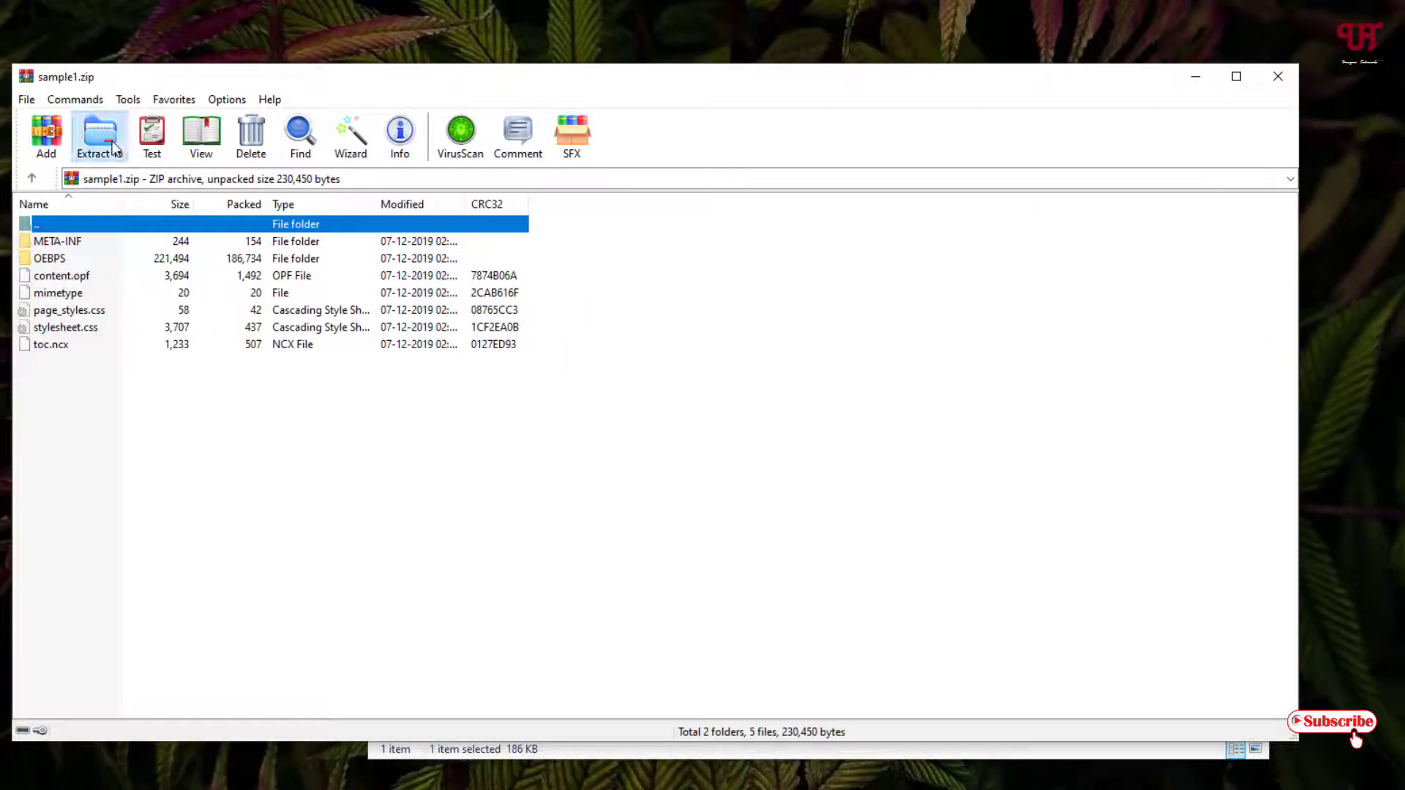
{"action": "left_click", "coordinate": [99, 135]}
{"action": "left_click", "coordinate": [702, 599]}
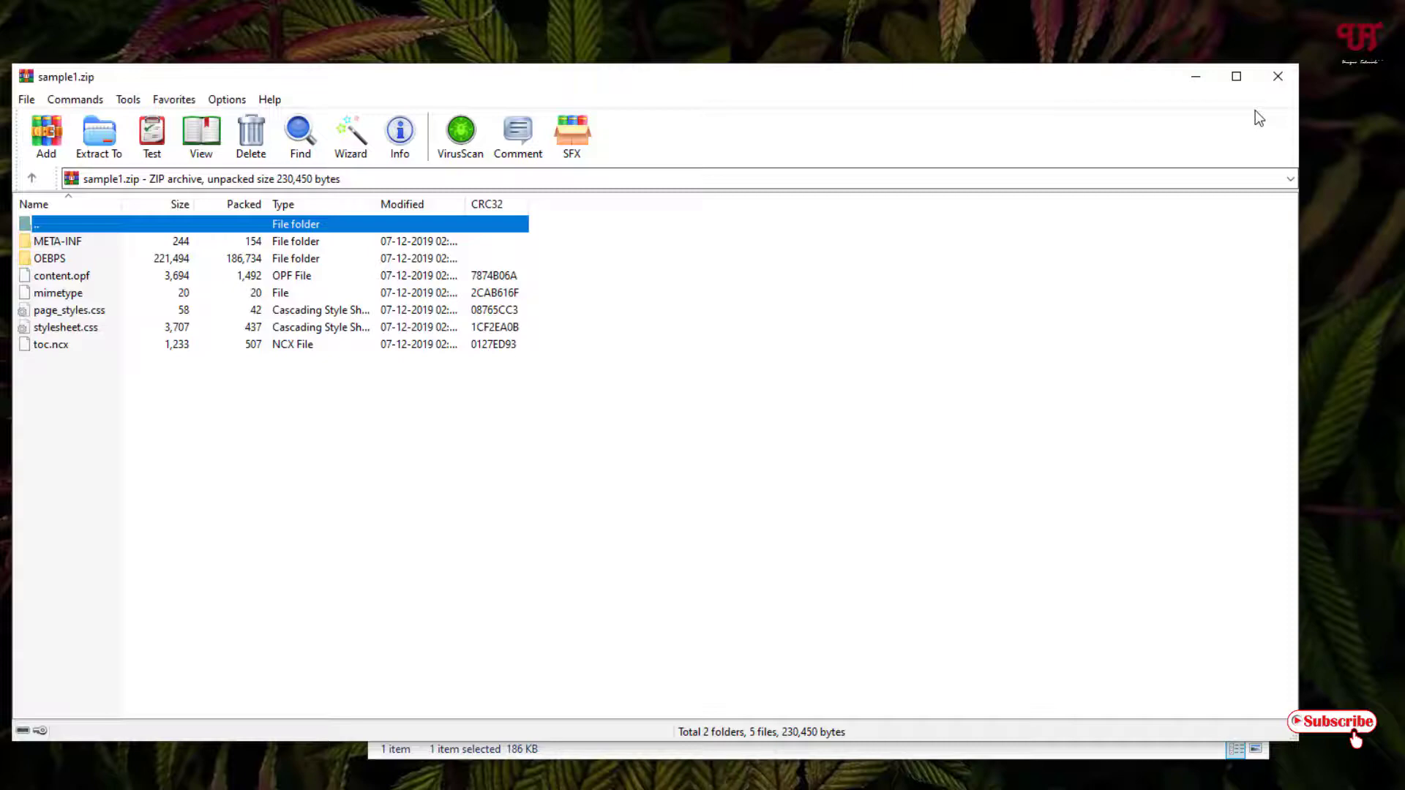
{"action": "left_click", "coordinate": [1278, 77]}
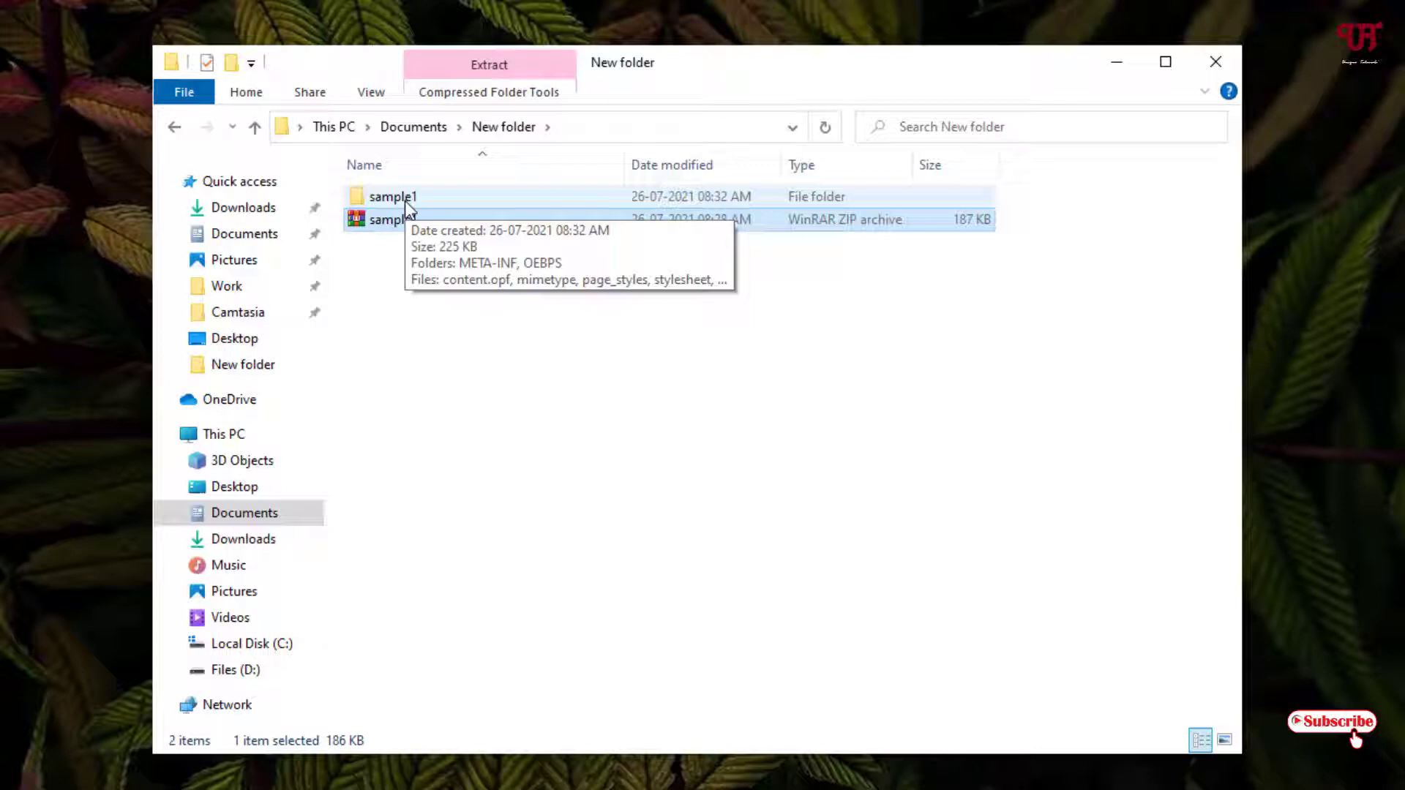
Open the extracted sample1 folder, then its OEBPS subfolder
{"action": "double_click", "coordinate": [406, 199]}
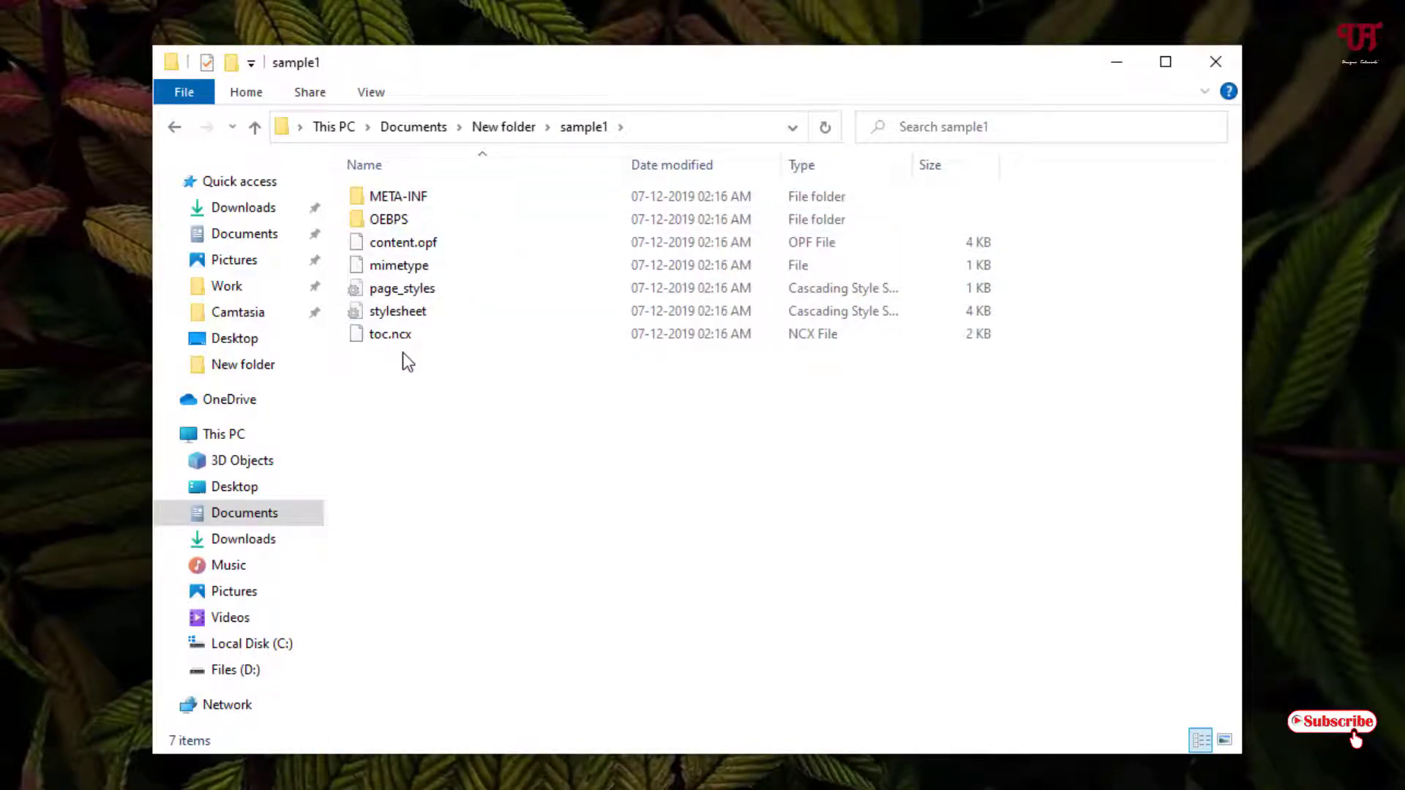
{"action": "left_click", "coordinate": [386, 228]}
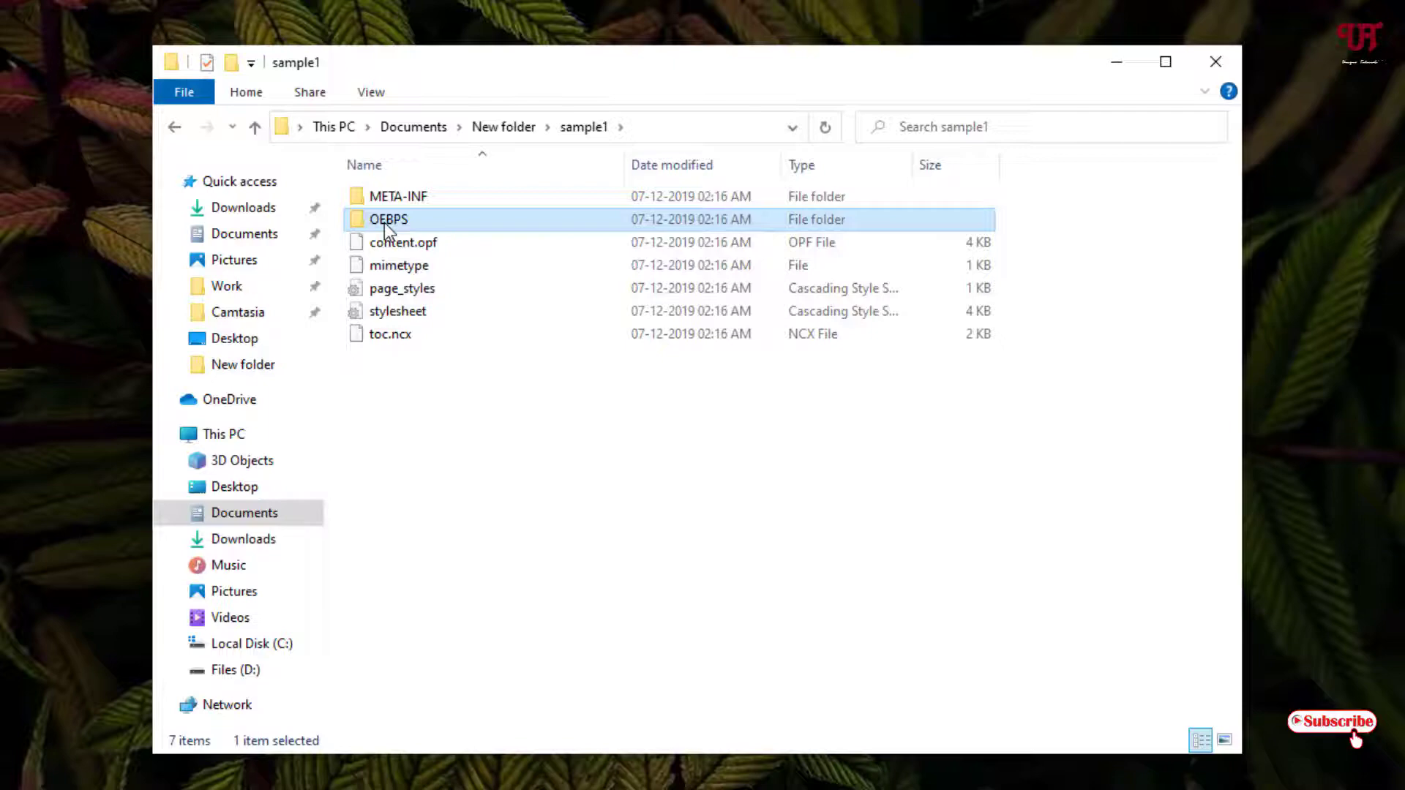
{"action": "double_click", "coordinate": [385, 226]}
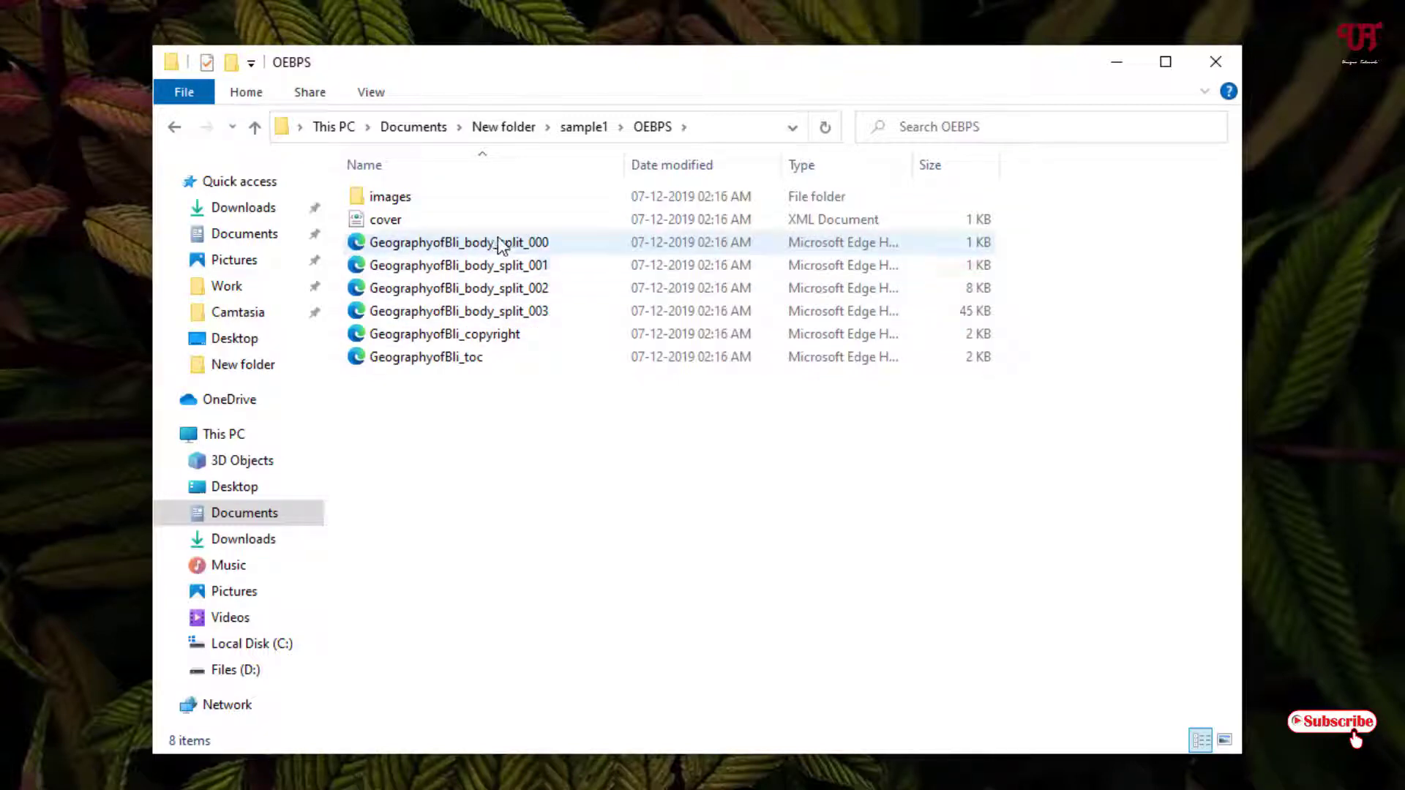
View the first two body chapters, dedication and epigraph, in Edge, closing each
{"action": "double_click", "coordinate": [540, 243]}
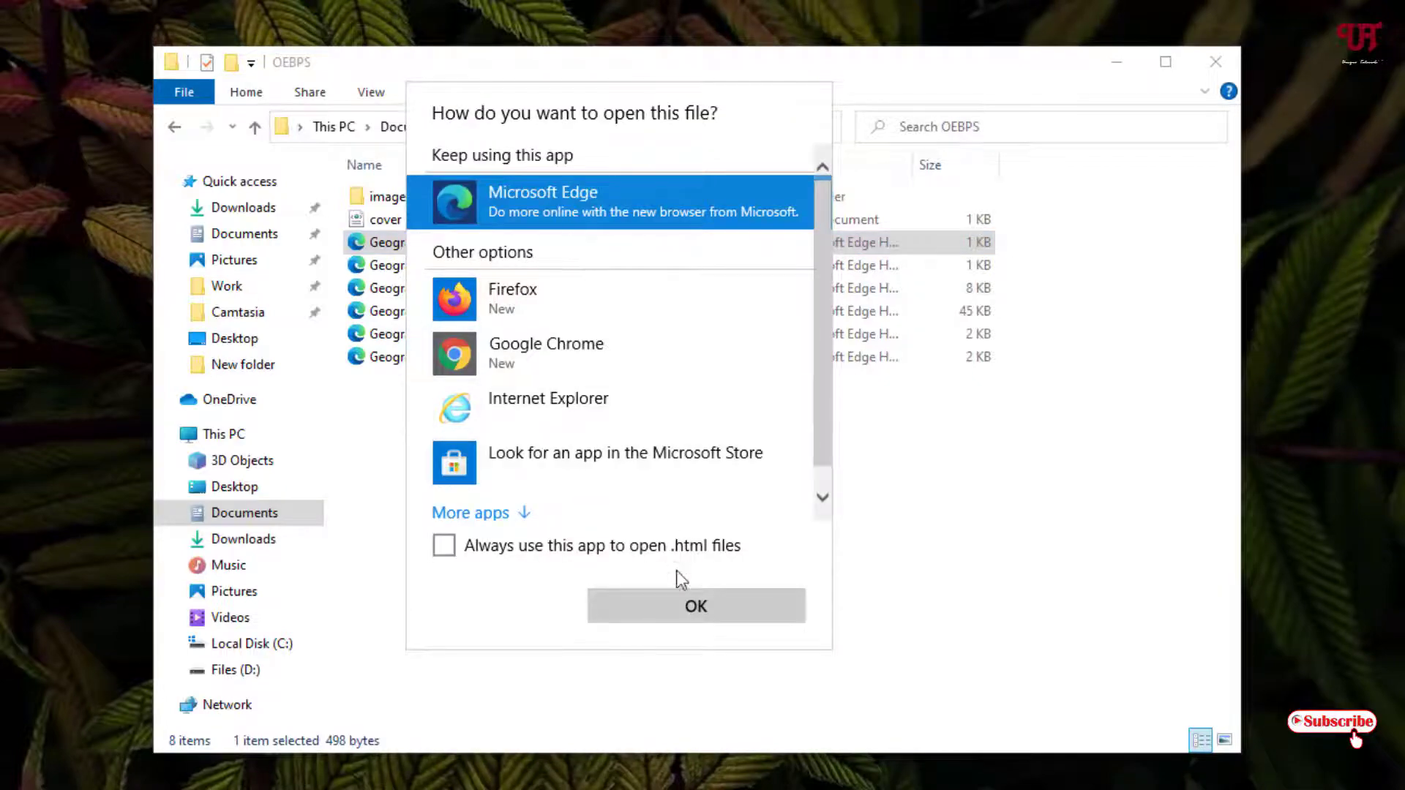
{"action": "left_click", "coordinate": [696, 618]}
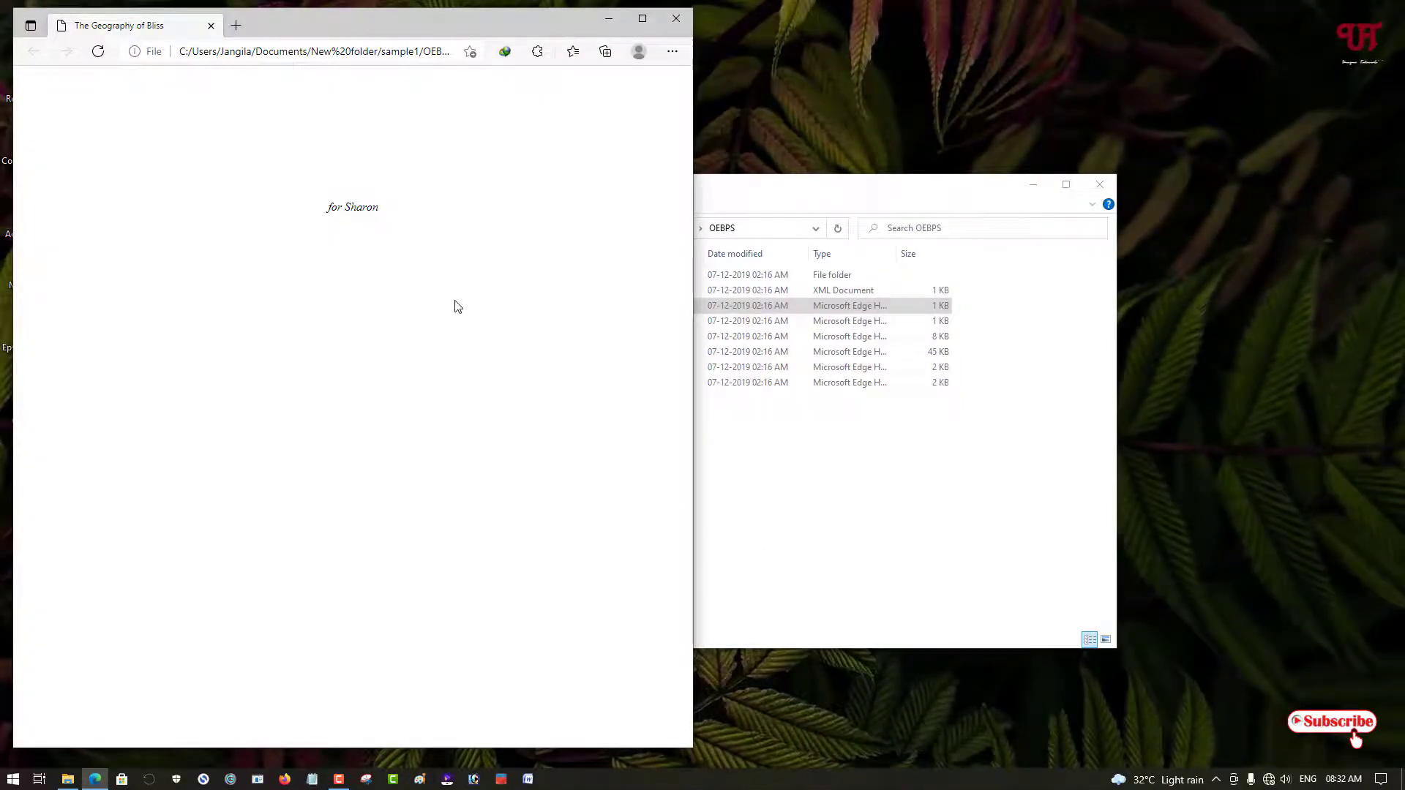
{"action": "left_click", "coordinate": [539, 54]}
{"action": "left_click", "coordinate": [676, 18]}
{"action": "double_click", "coordinate": [647, 323]}
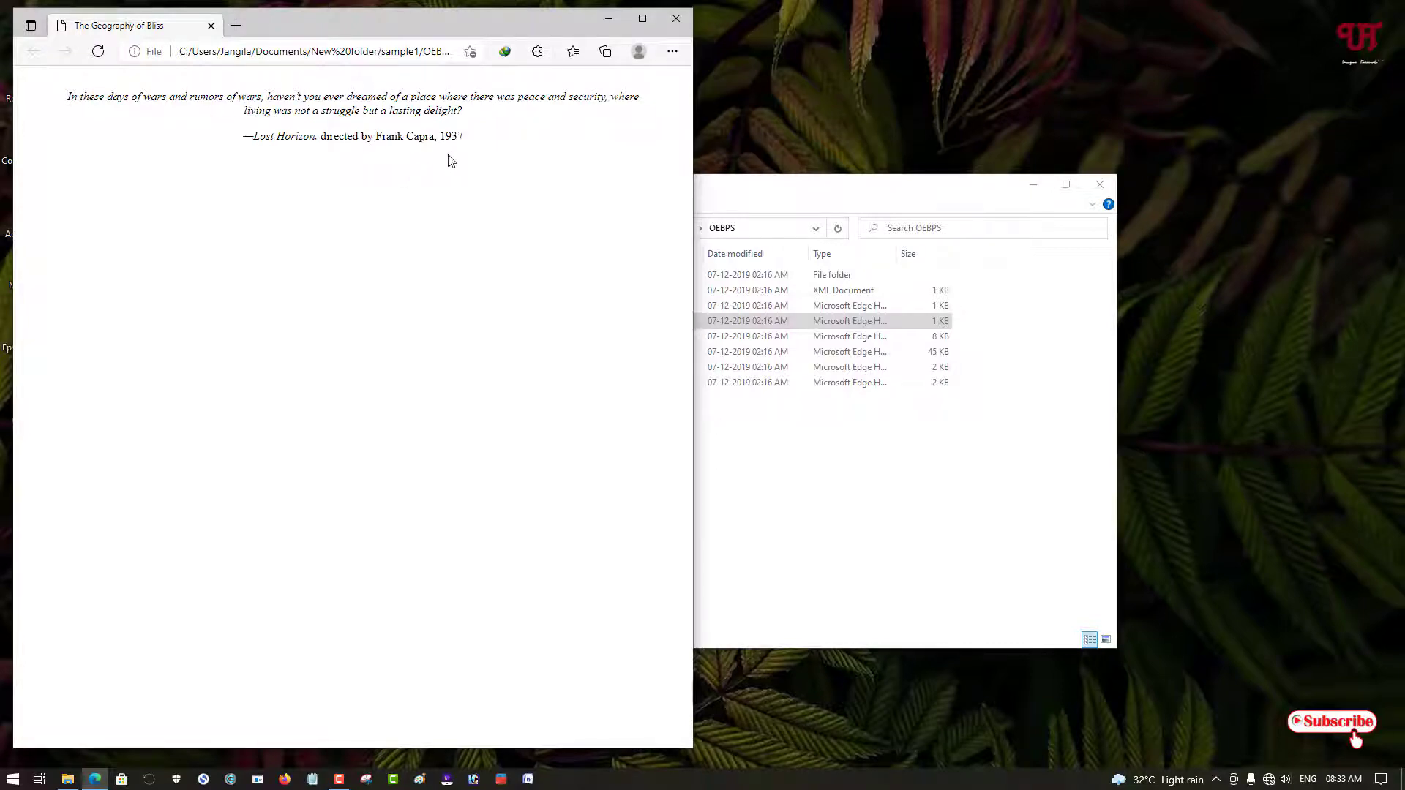
{"action": "left_click", "coordinate": [677, 19]}
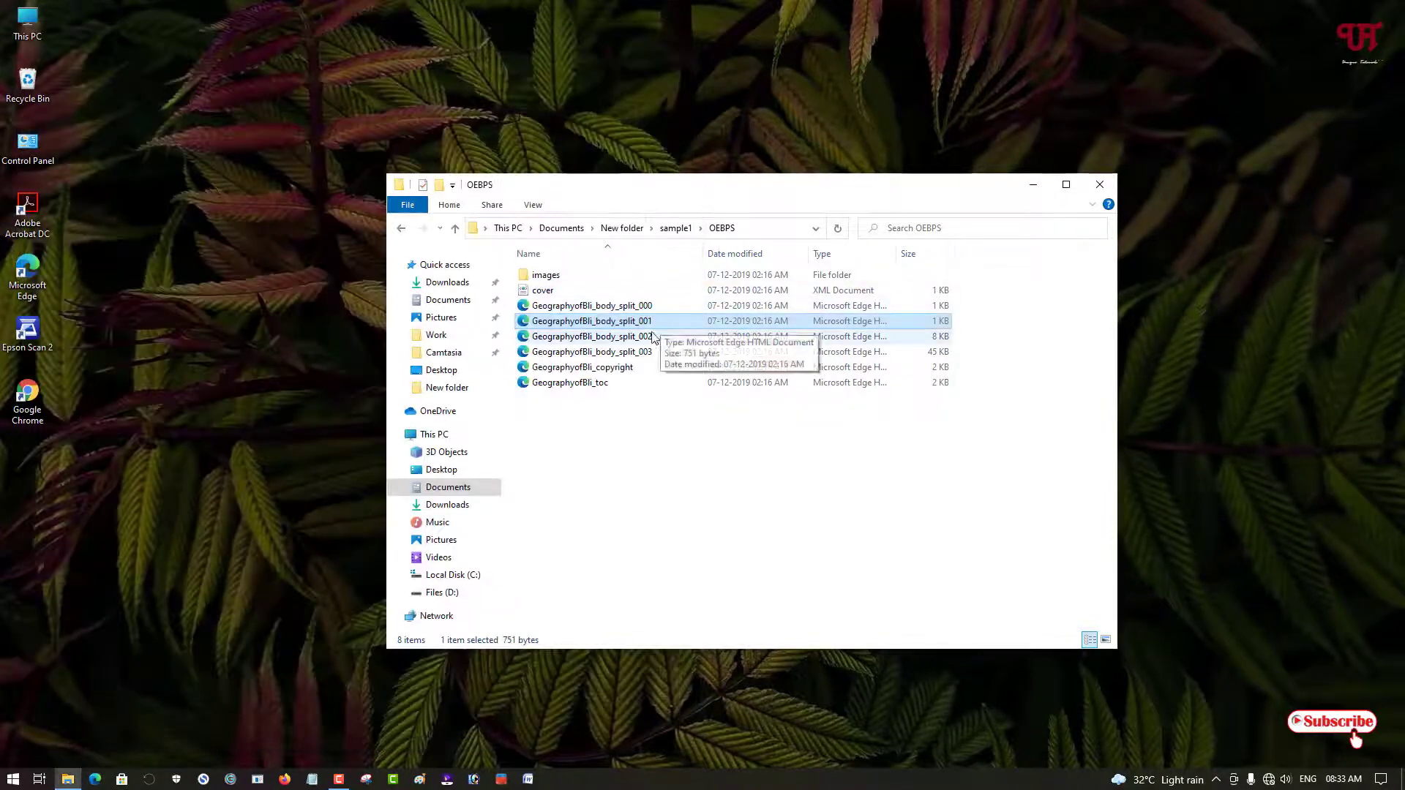
Read the third body chapter, the introduction, in Edge and close it
{"action": "double_click", "coordinate": [652, 338]}
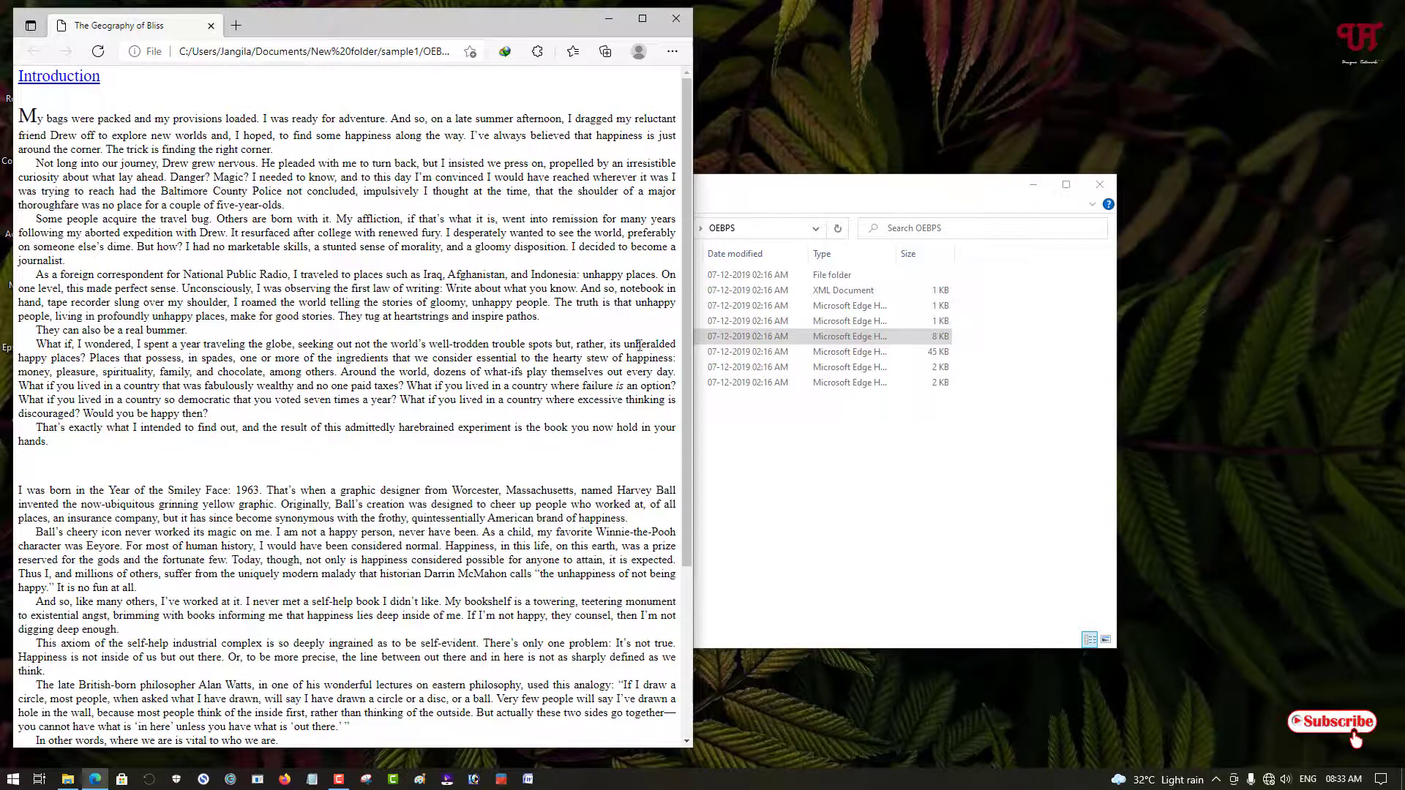
{"action": "scroll", "coordinate": [637, 355], "scroll_direction": "down", "scroll_amount": 5}
{"action": "scroll", "coordinate": [635, 357], "scroll_direction": "up", "scroll_amount": 3}
{"action": "scroll", "coordinate": [635, 356], "scroll_direction": "up", "scroll_amount": 1}
{"action": "scroll", "coordinate": [586, 190], "scroll_direction": "down", "scroll_amount": 3}
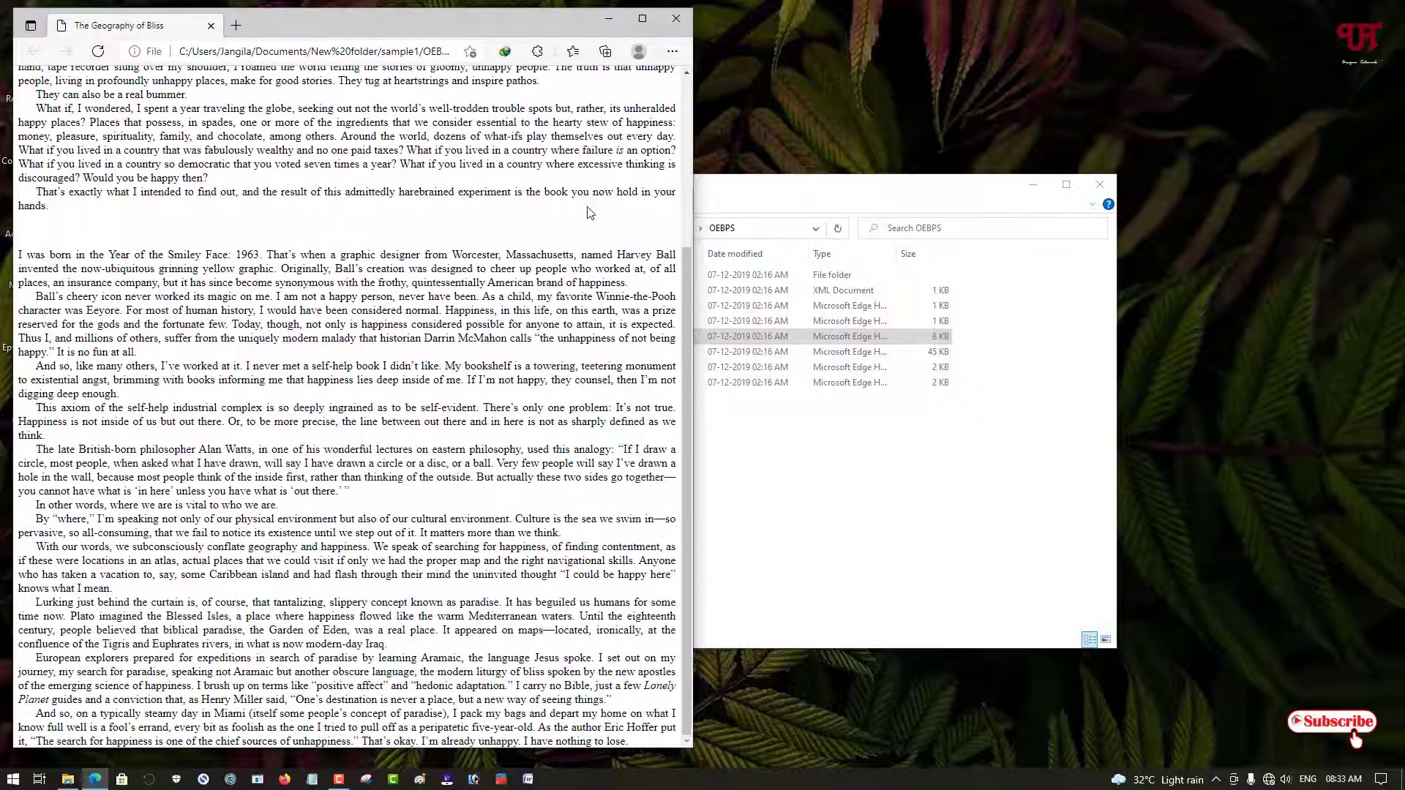
{"action": "left_click", "coordinate": [683, 21]}
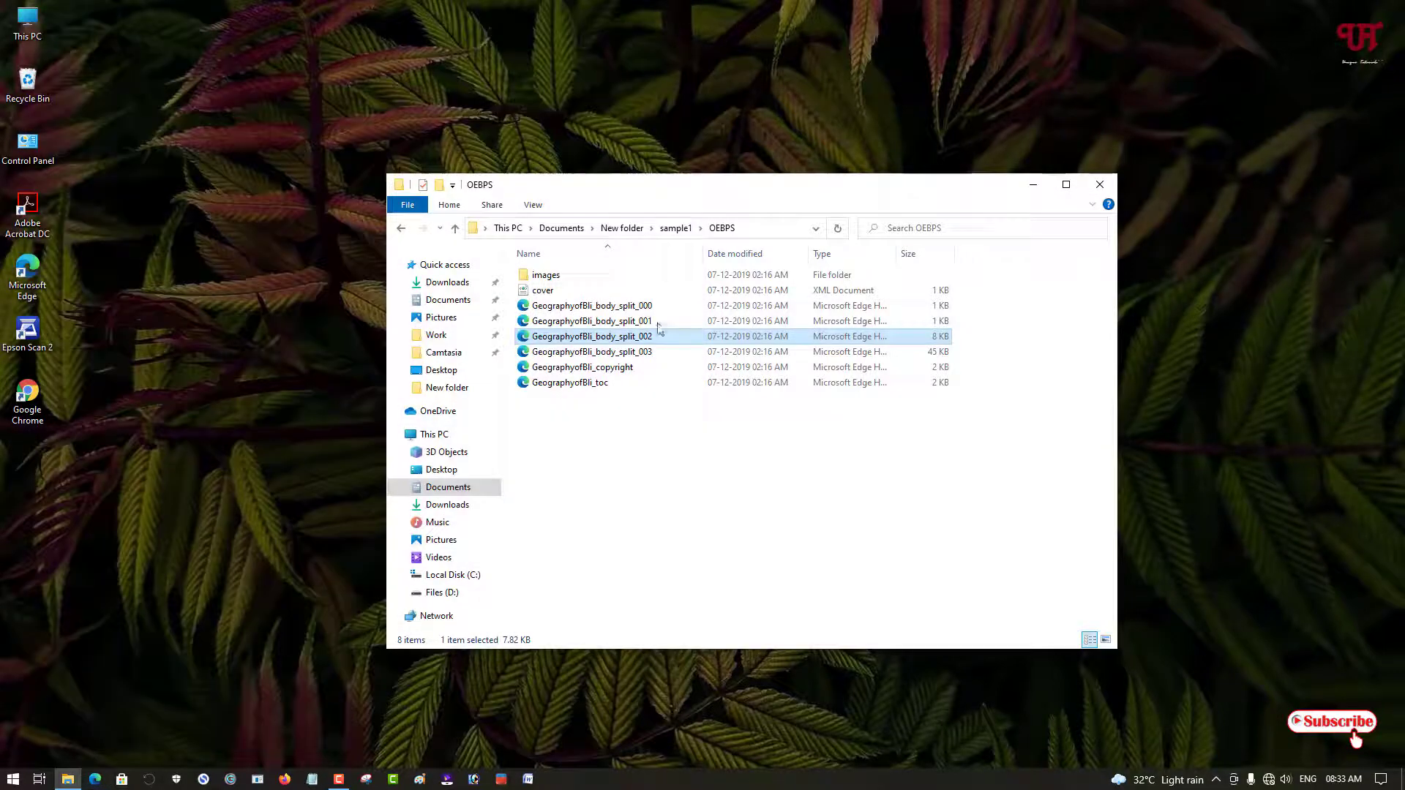
Scroll through the fourth body chapter in Edge, then close the browser
{"action": "double_click", "coordinate": [655, 352]}
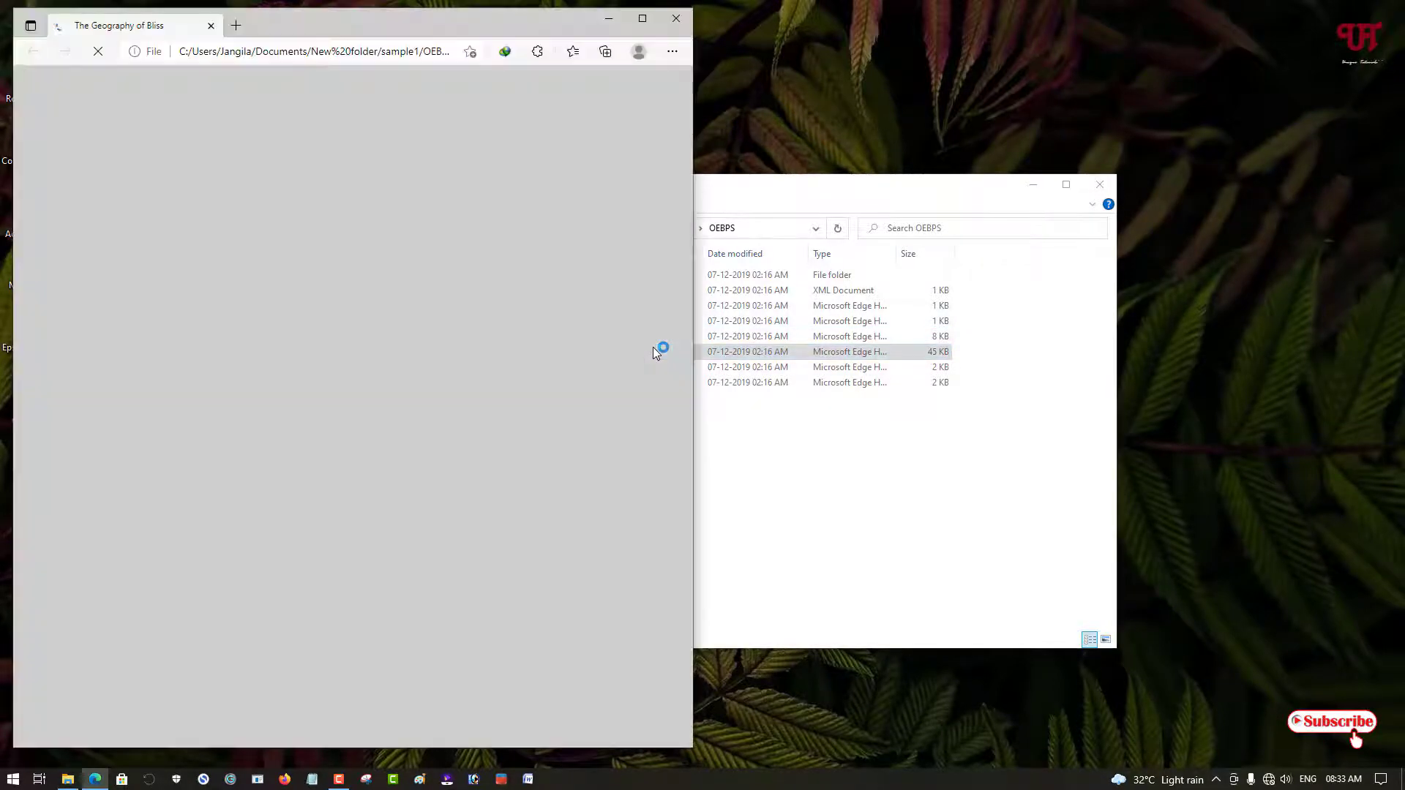
{"action": "scroll", "coordinate": [504, 374], "scroll_direction": "down", "scroll_amount": 5}
{"action": "scroll", "coordinate": [504, 374], "scroll_direction": "down", "scroll_amount": 5}
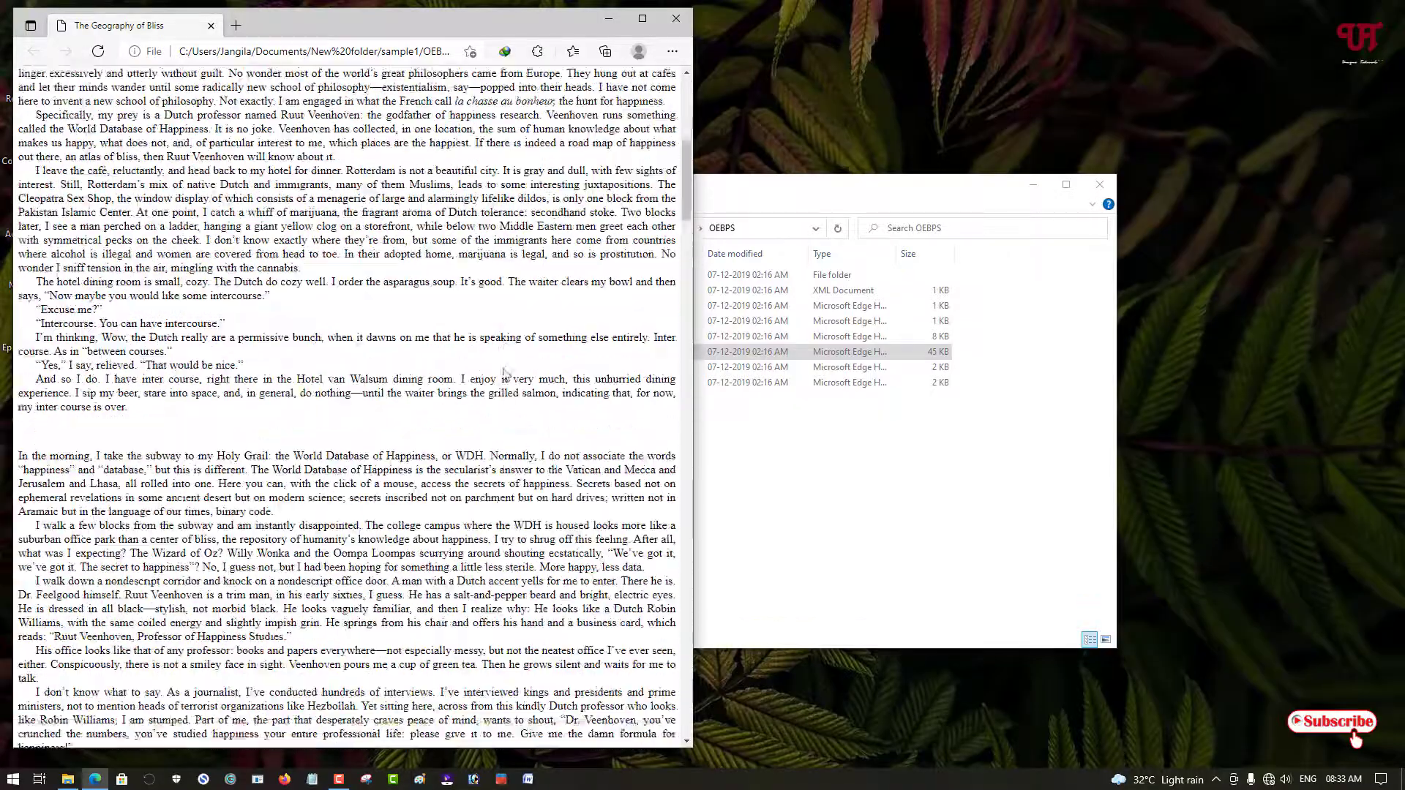
{"action": "scroll", "coordinate": [503, 374], "scroll_direction": "down", "scroll_amount": 5}
{"action": "scroll", "coordinate": [503, 374], "scroll_direction": "down", "scroll_amount": 5}
{"action": "scroll", "coordinate": [504, 374], "scroll_direction": "down", "scroll_amount": 5}
{"action": "scroll", "coordinate": [503, 374], "scroll_direction": "down", "scroll_amount": 5}
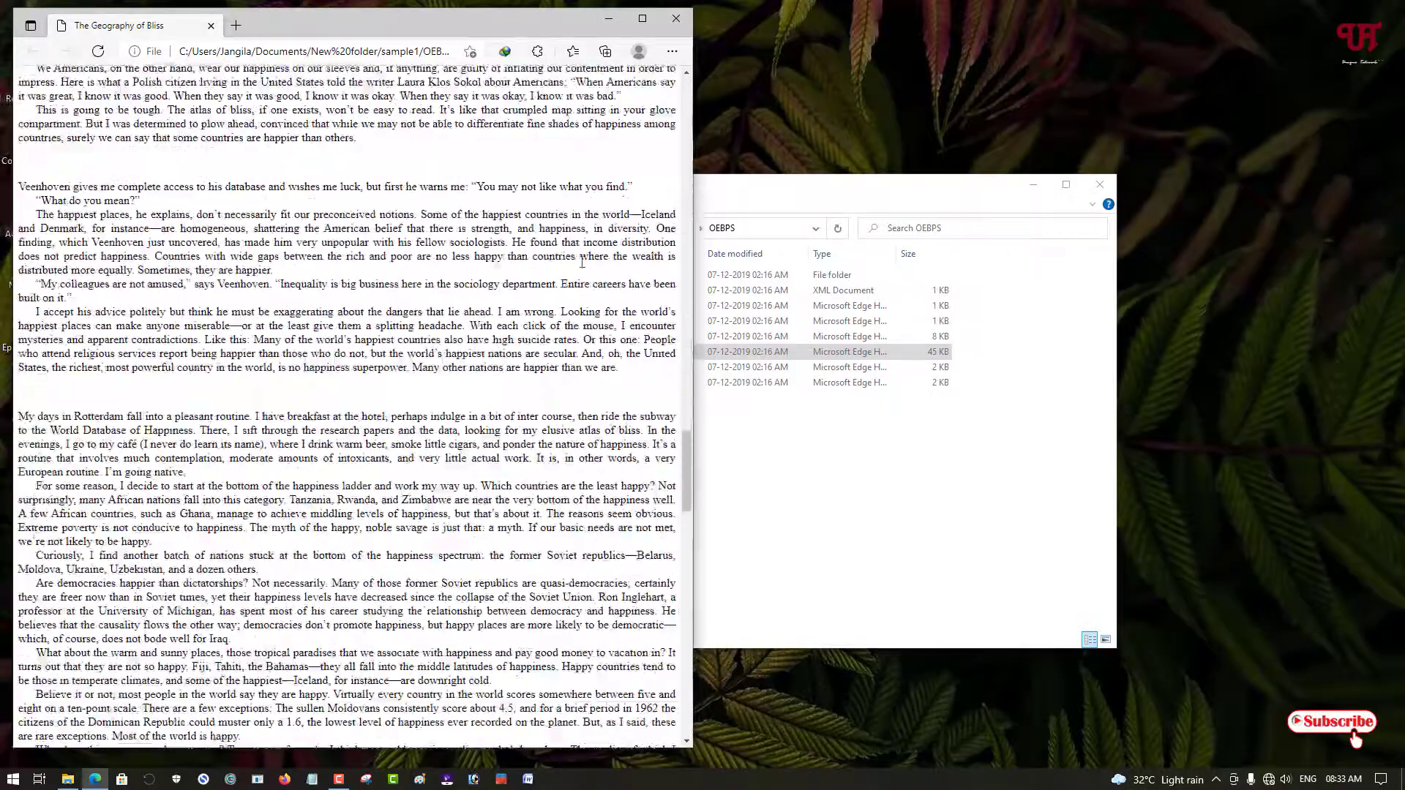
{"action": "scroll", "coordinate": [504, 374], "scroll_direction": "down", "scroll_amount": 5}
{"action": "left_click", "coordinate": [677, 24]}
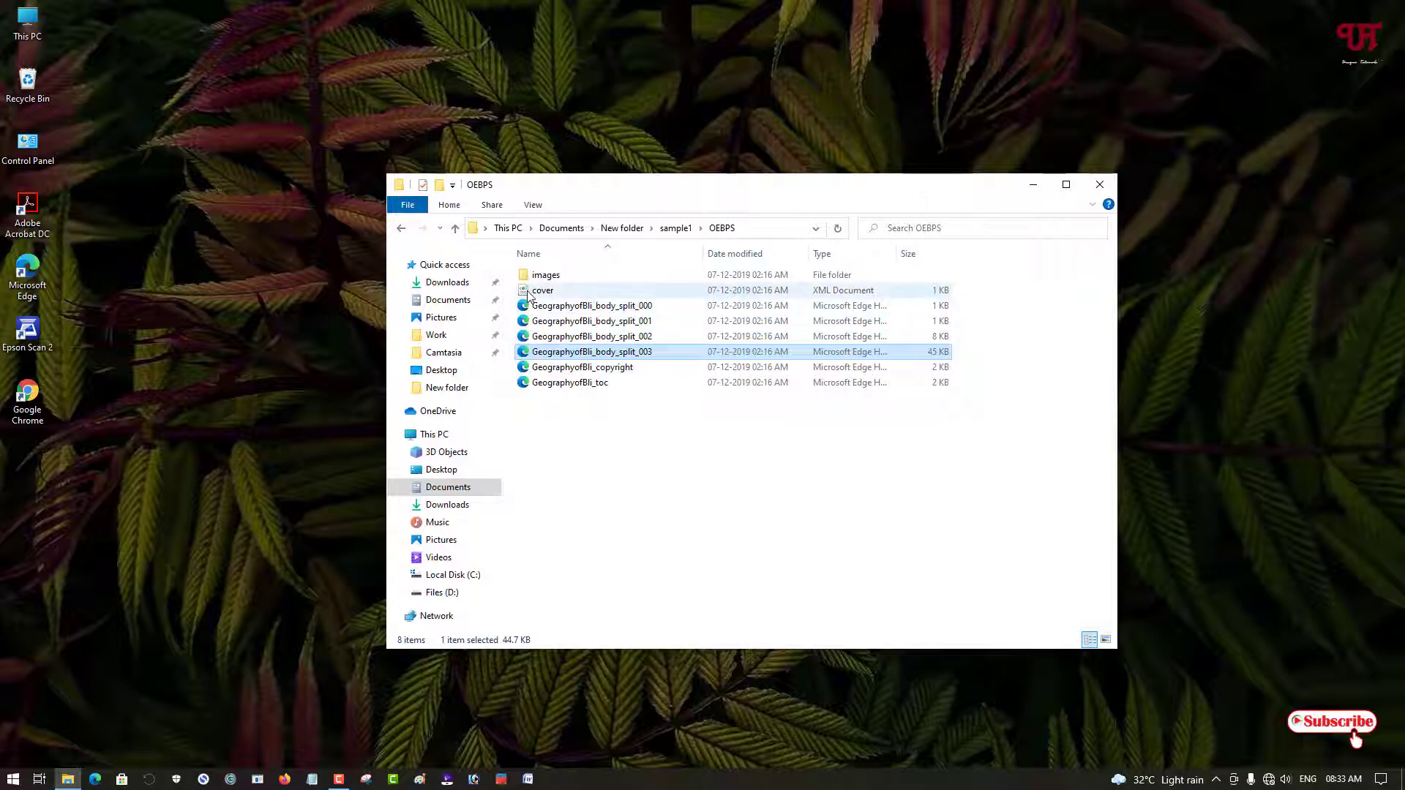
Open cover.xml in Internet Explorer, postponing IE11 setup and declining the add-ons
{"action": "left_click", "coordinate": [529, 295]}
{"action": "double_click", "coordinate": [530, 295]}
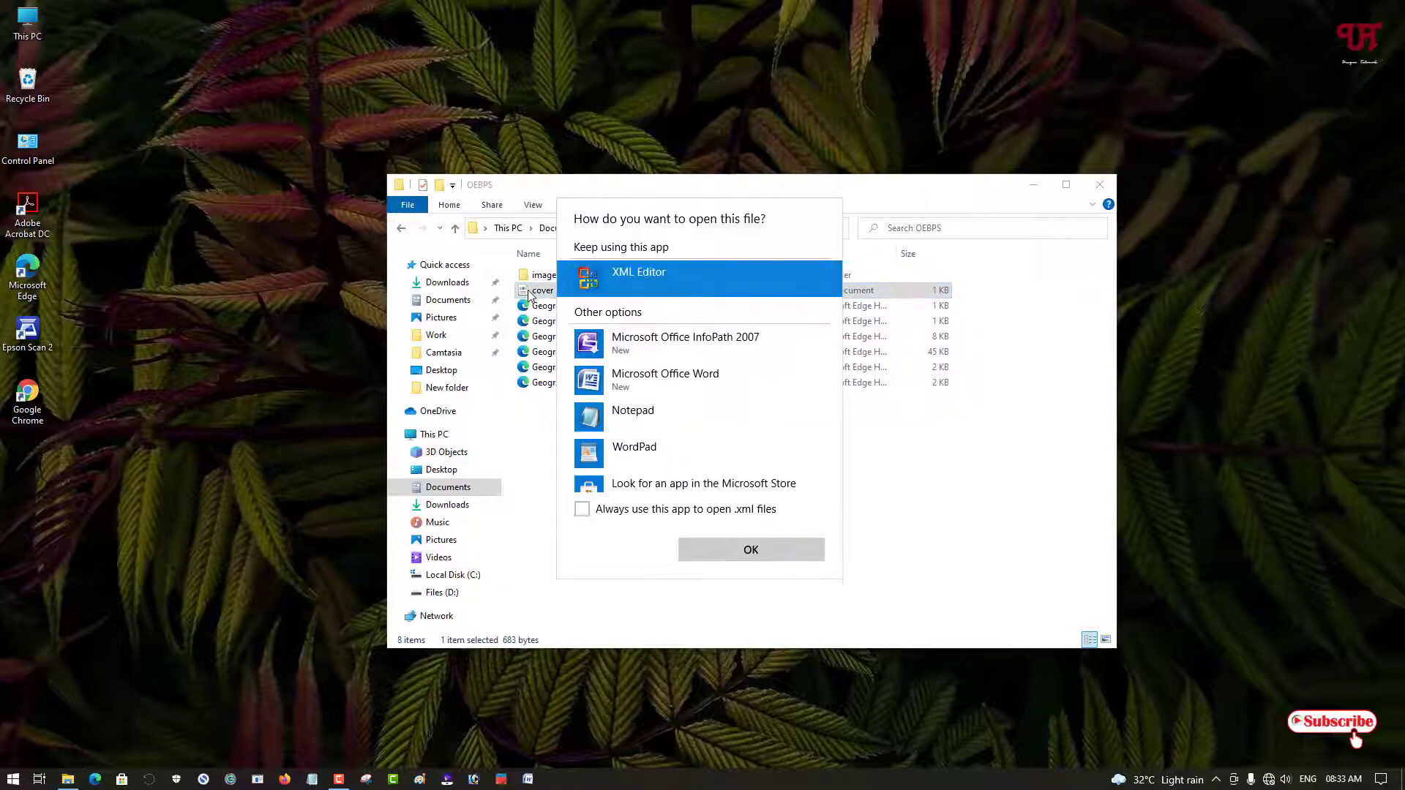
{"action": "left_click", "coordinate": [745, 558]}
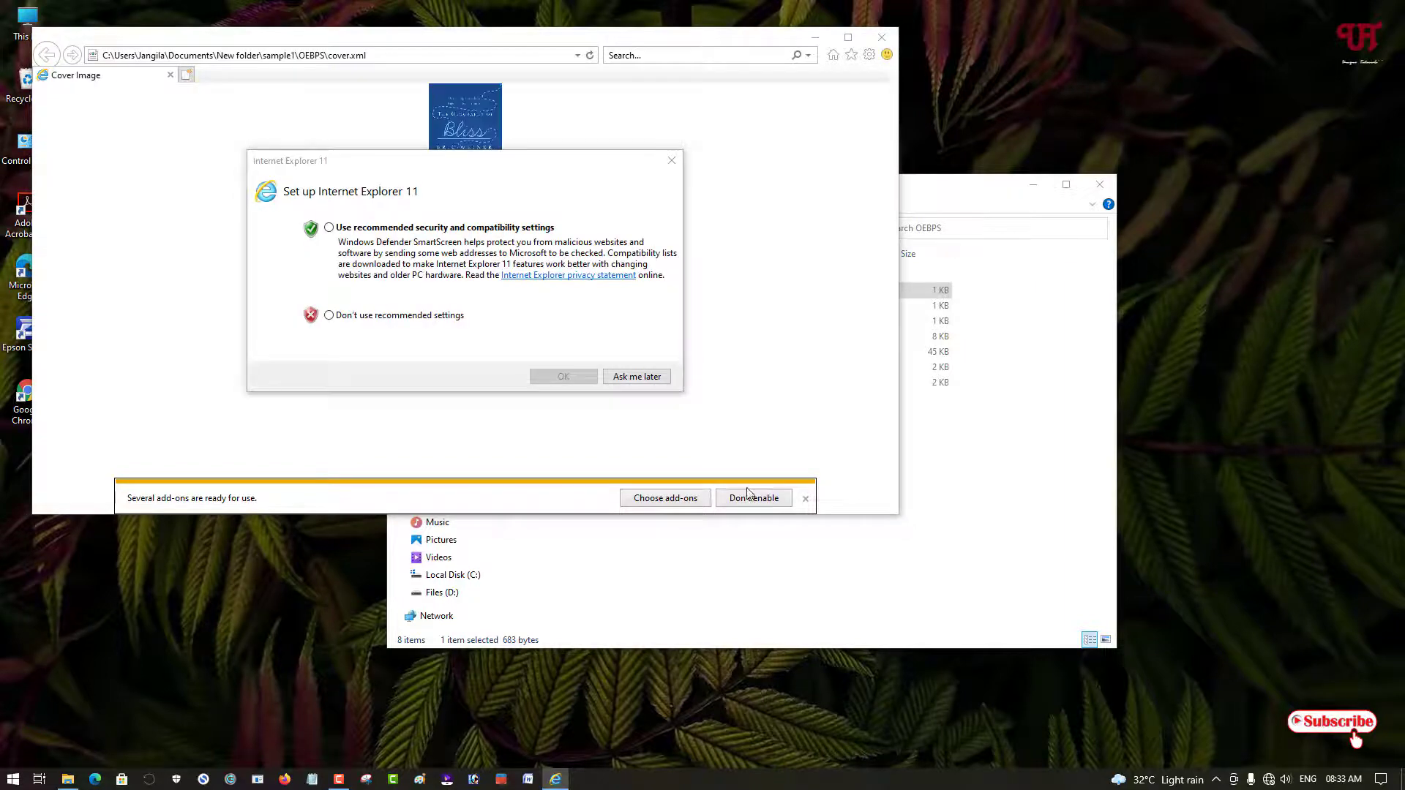
{"action": "left_click", "coordinate": [627, 377]}
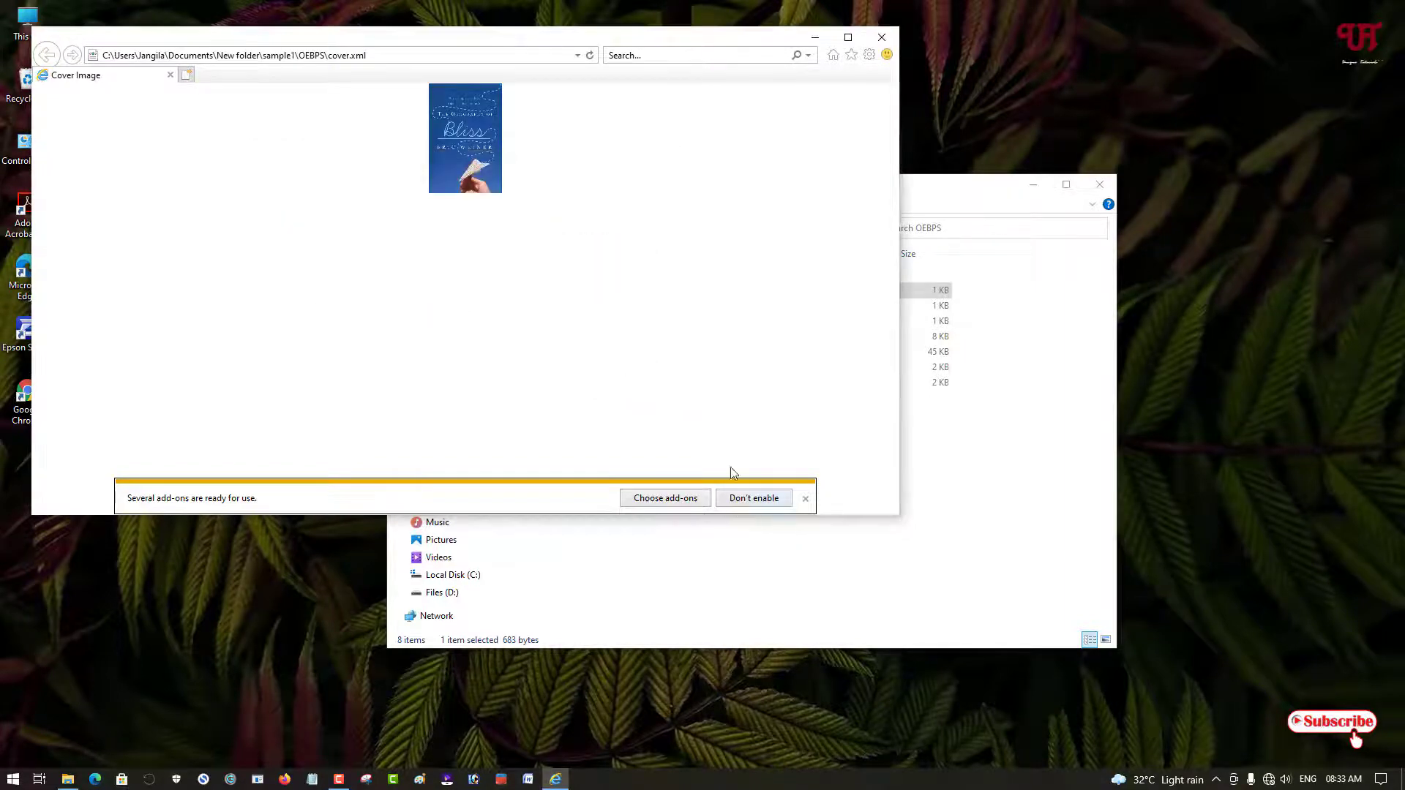
{"action": "left_click", "coordinate": [756, 501]}
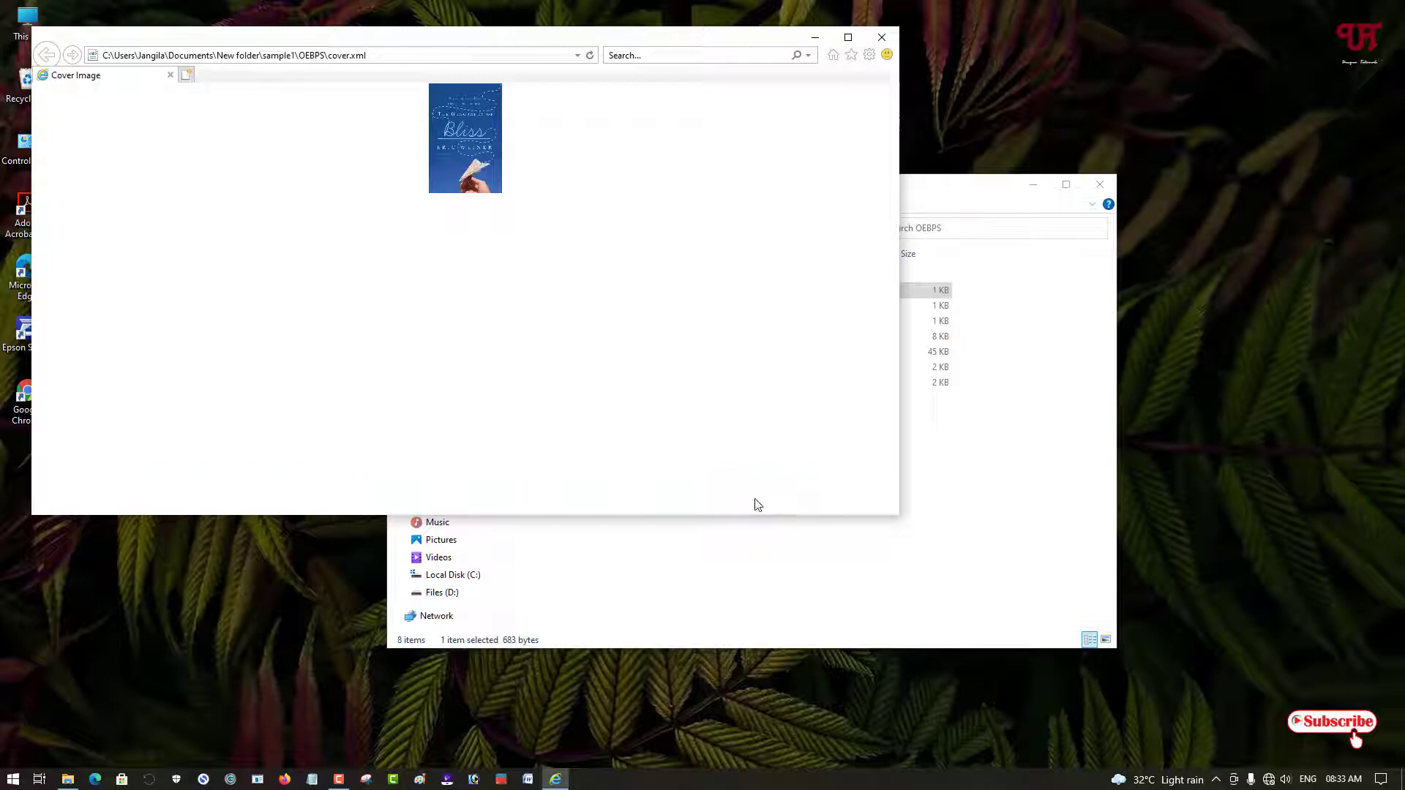
Close the cover page, then view GeographyofBli-cover.jpg from the images folder in Photos
{"action": "left_click", "coordinate": [883, 39]}
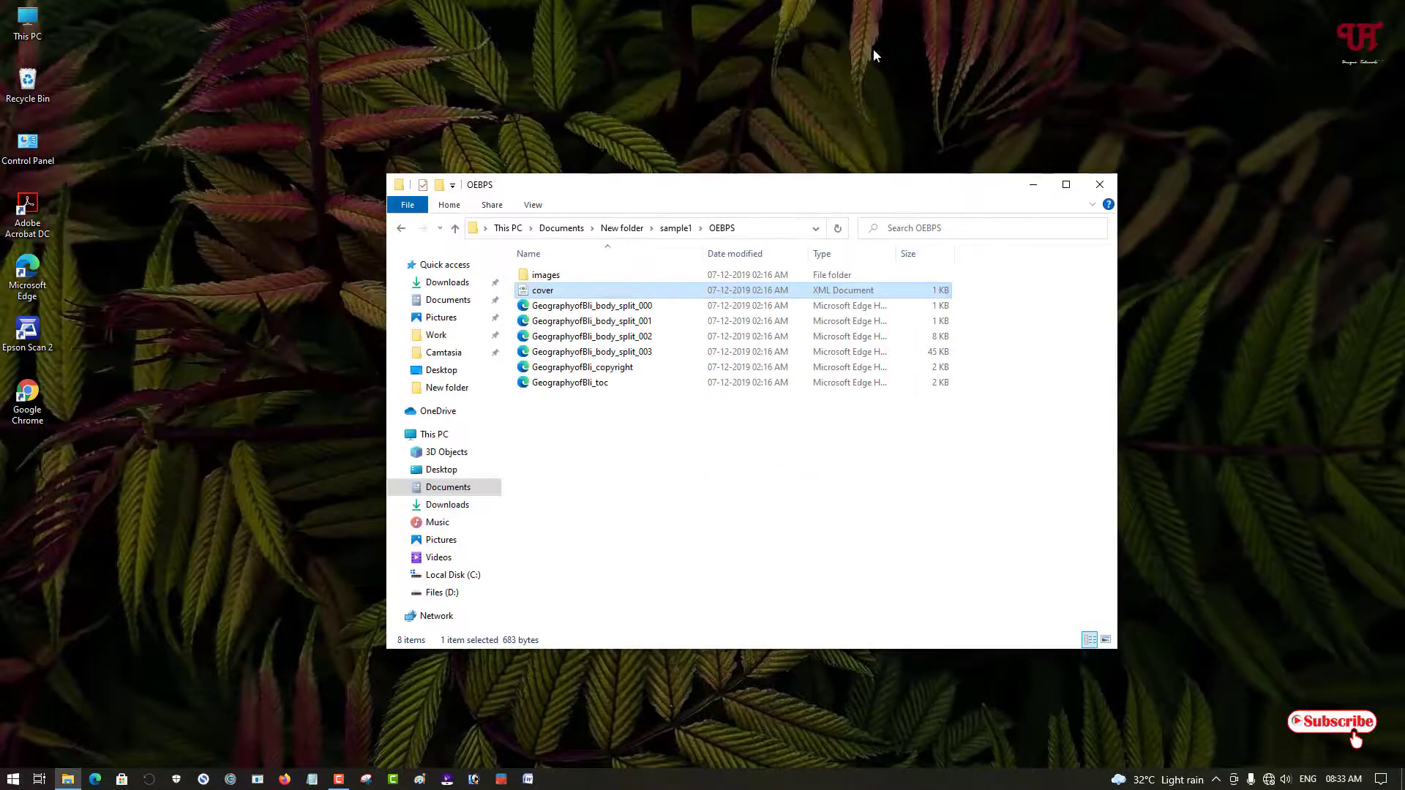
{"action": "double_click", "coordinate": [565, 279]}
{"action": "double_click", "coordinate": [562, 284]}
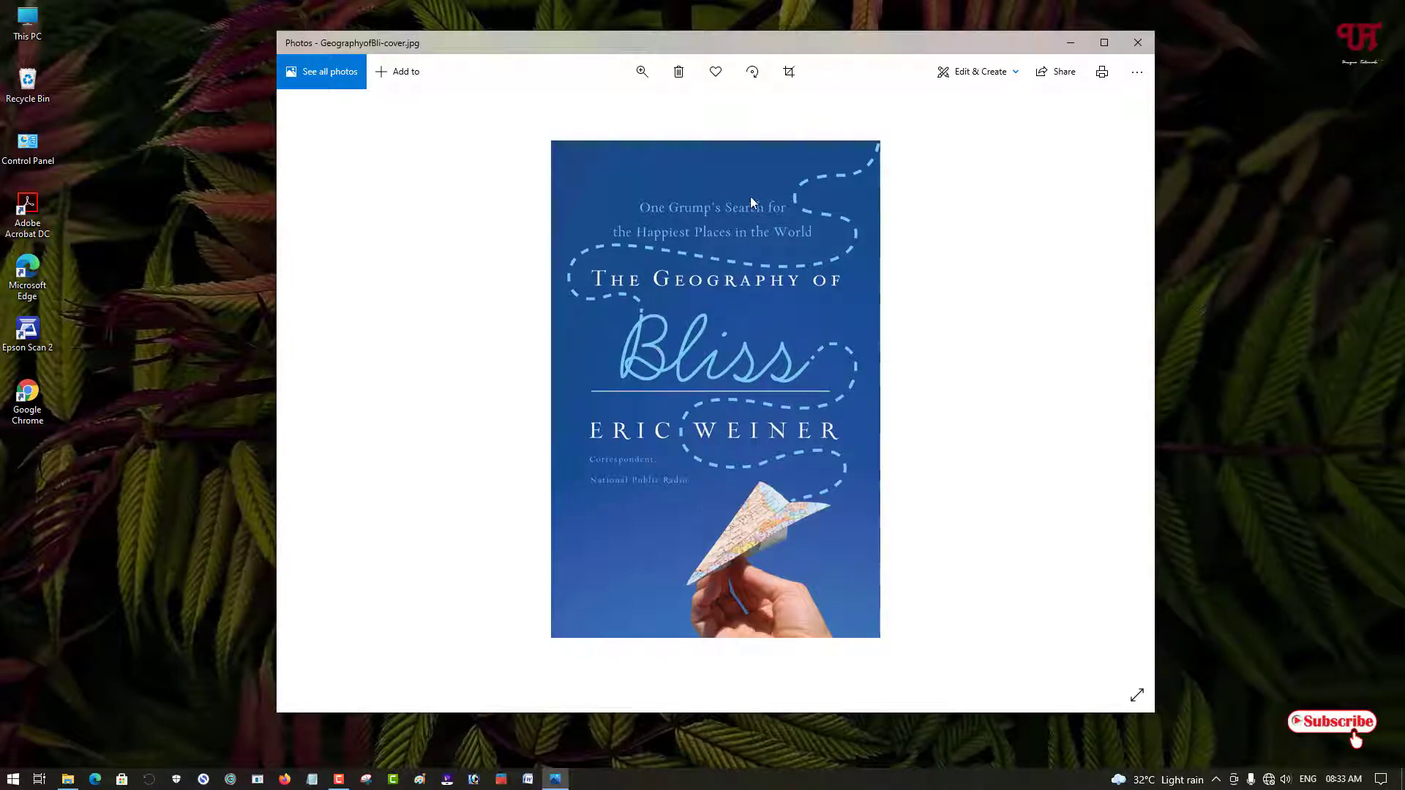
{"action": "left_click", "coordinate": [1138, 44]}
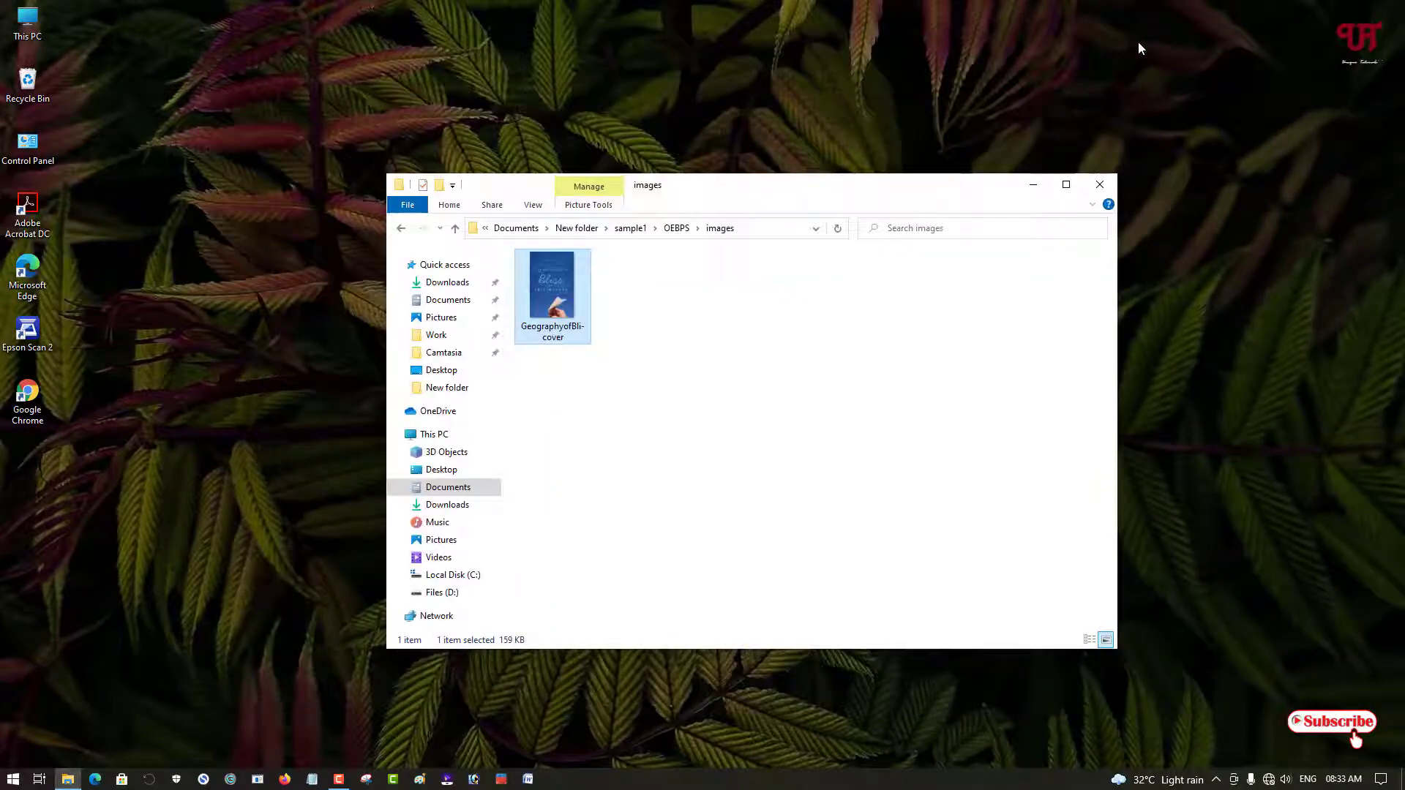
Go back from the images folder to the OEBPS folder
{"action": "left_click", "coordinate": [403, 229]}
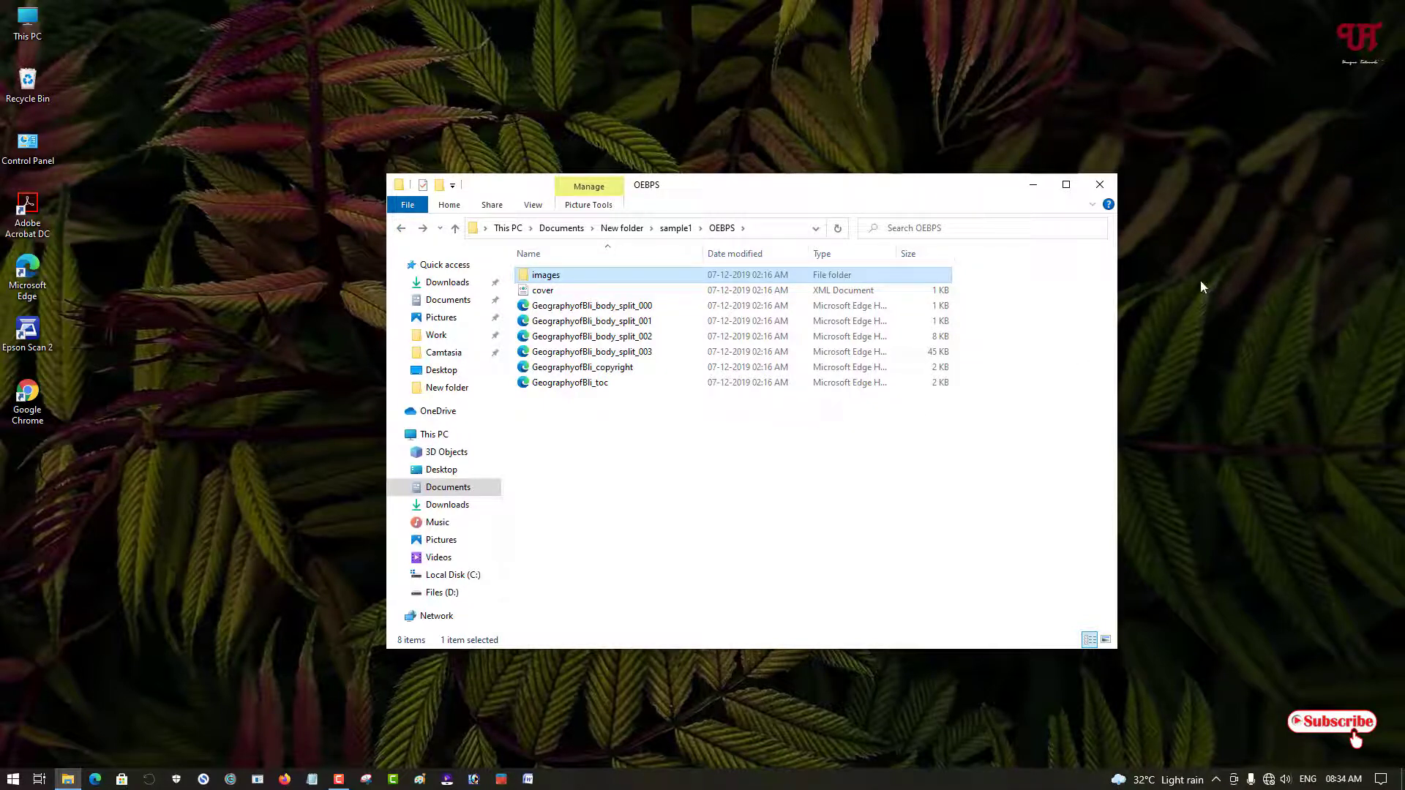
{"action": "left_click", "coordinate": [1102, 185]}
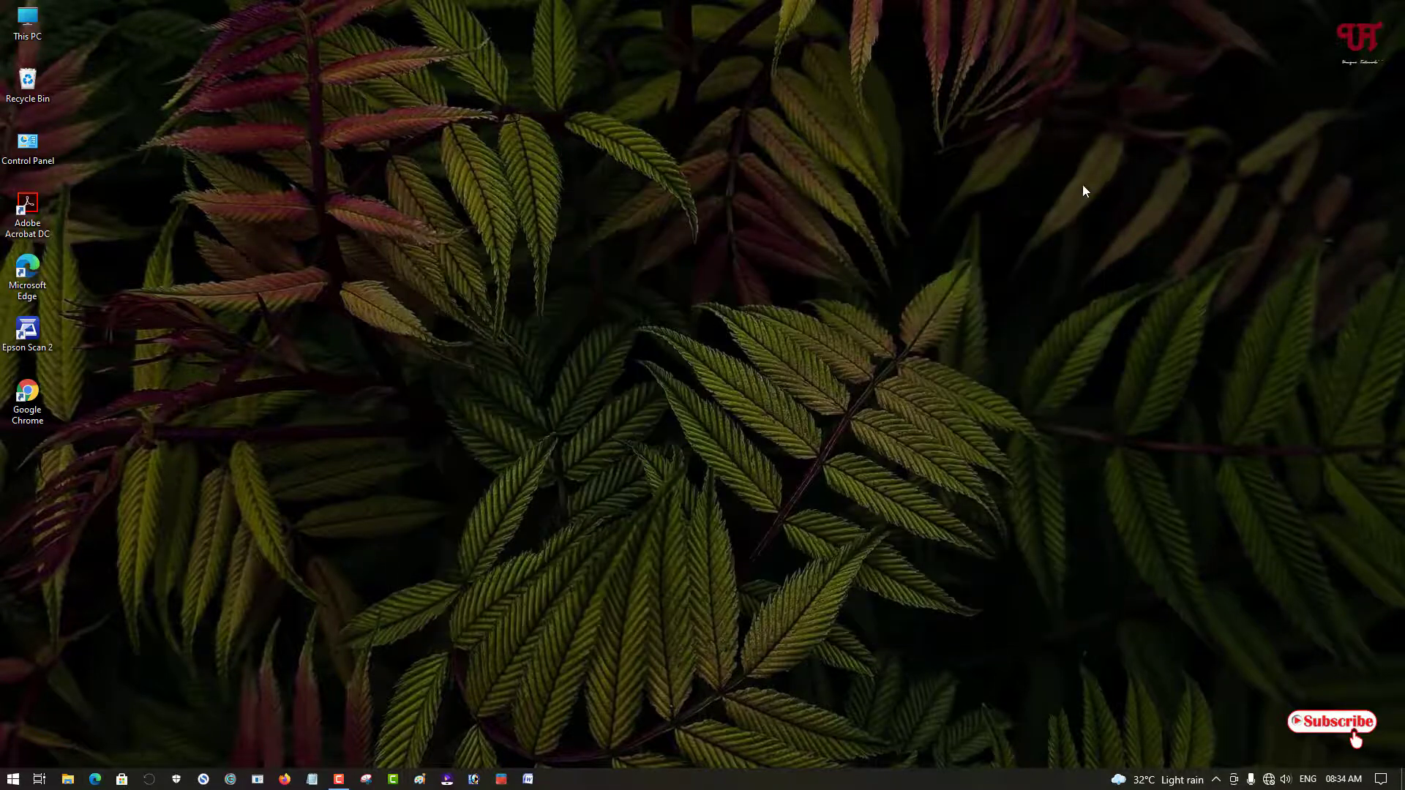